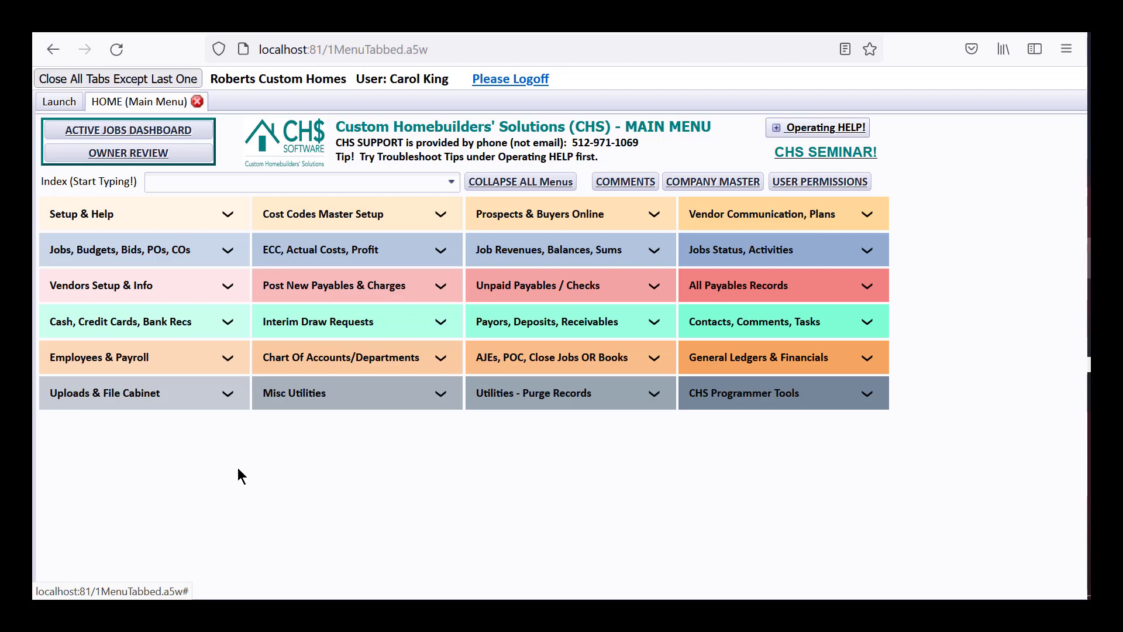
- Open the Change Orders Menu for all jobs from the Jobs, Budgets, Bids, POs, COs group
click(196, 252)
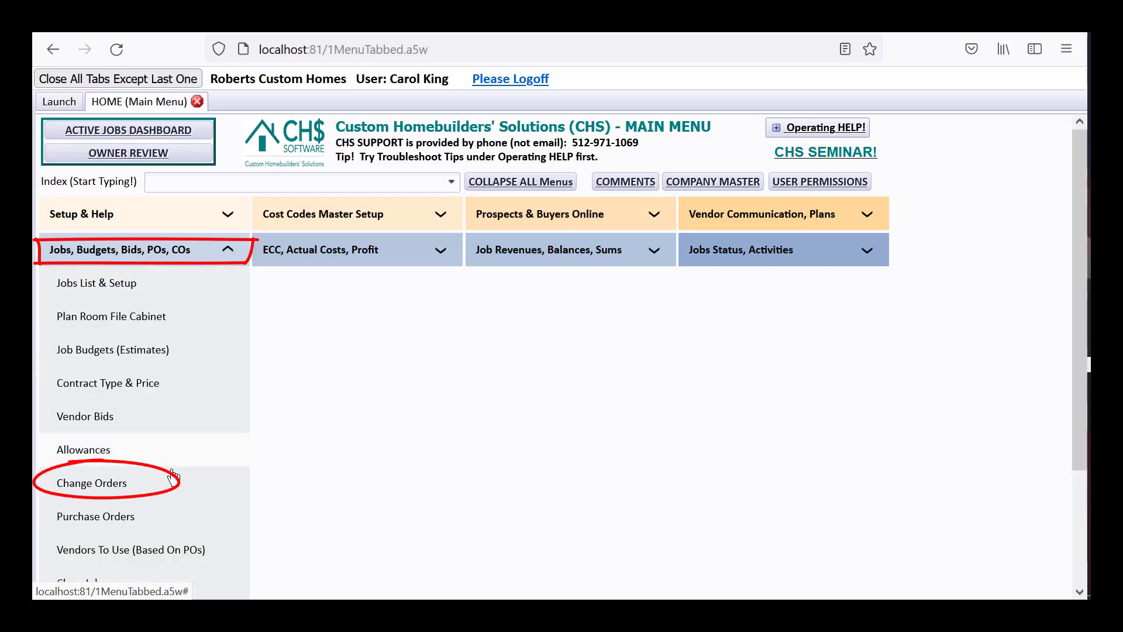
click(137, 484)
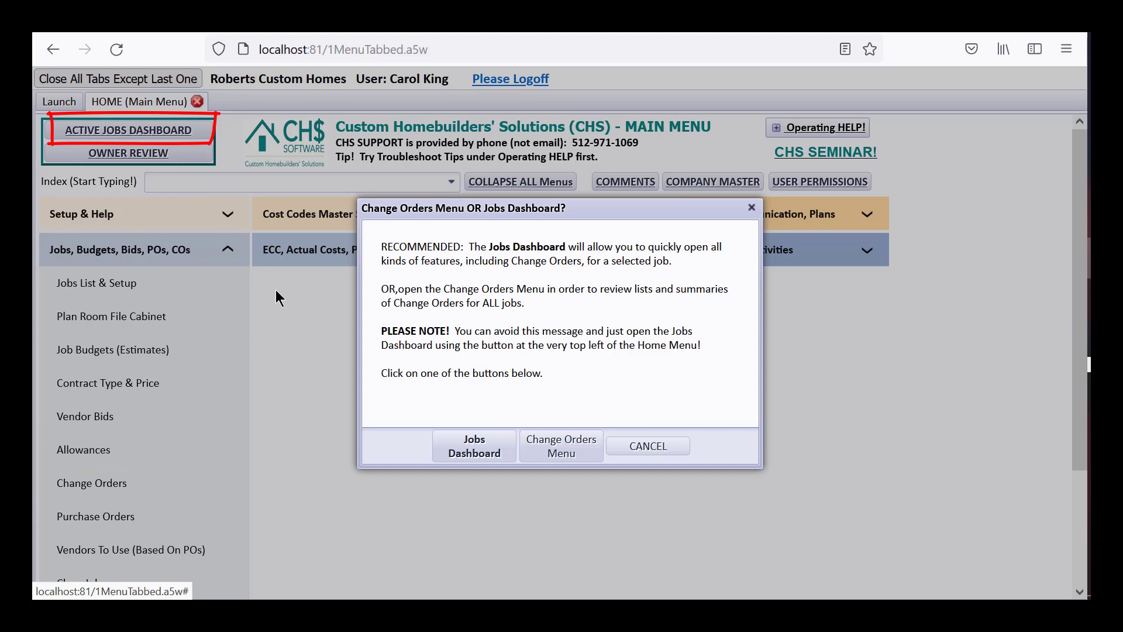
click(553, 448)
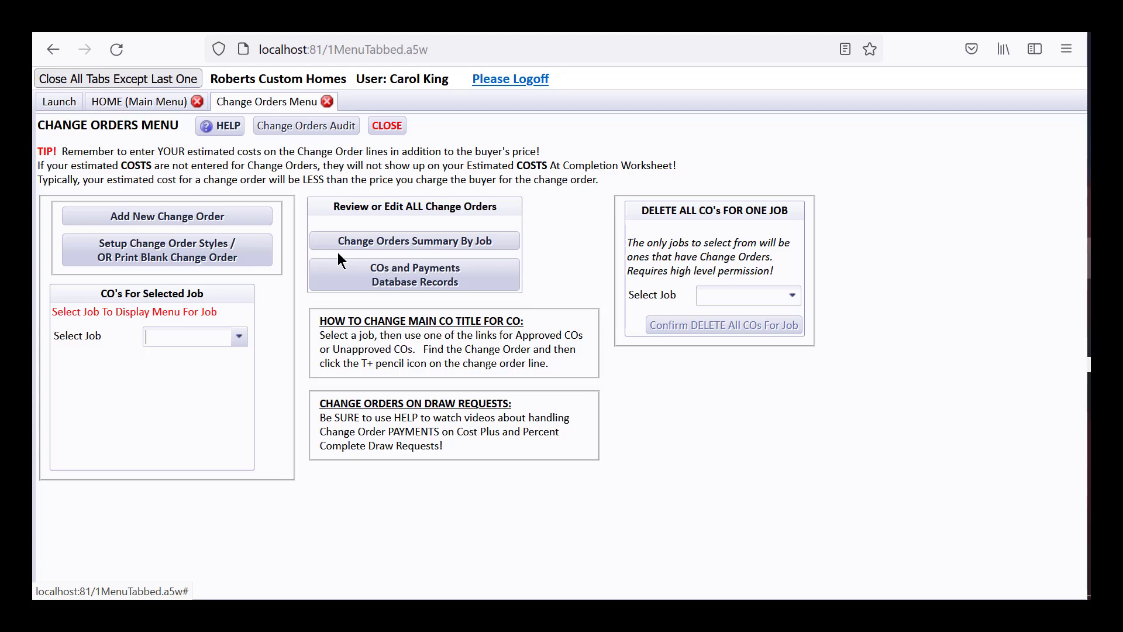
- Open the CO report style from the Change Order Styles list for editing
click(134, 245)
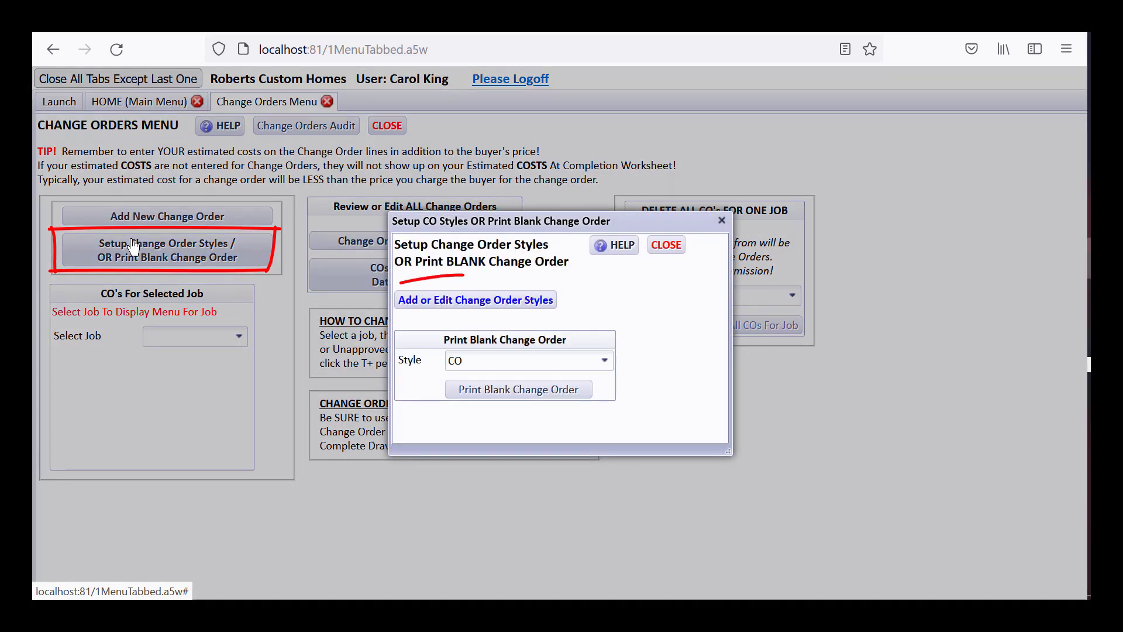
click(457, 303)
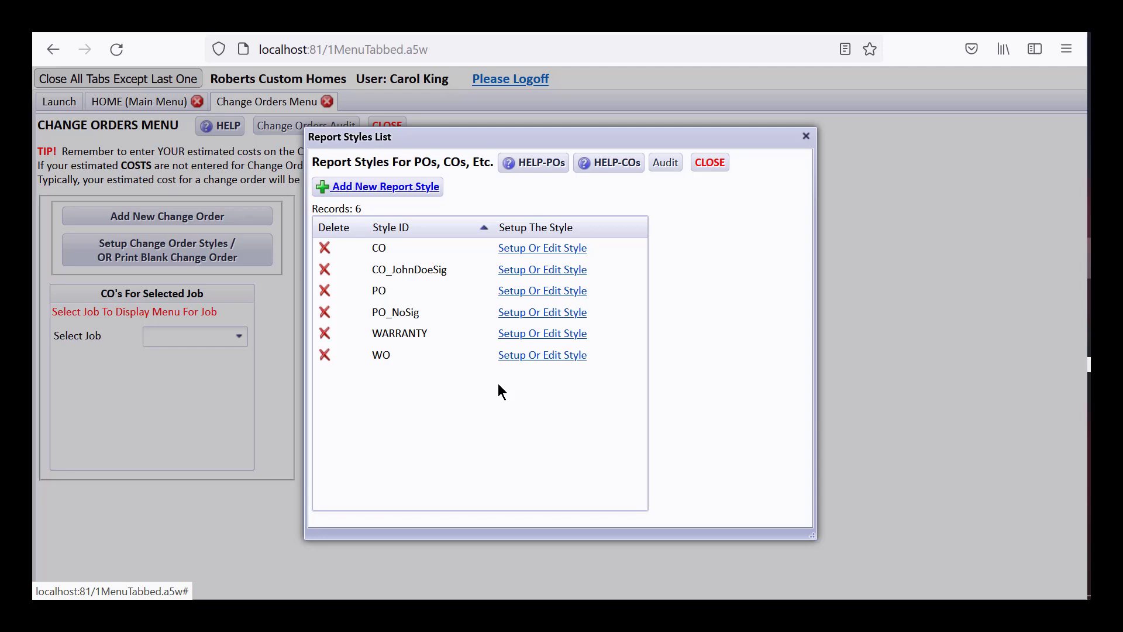
click(527, 251)
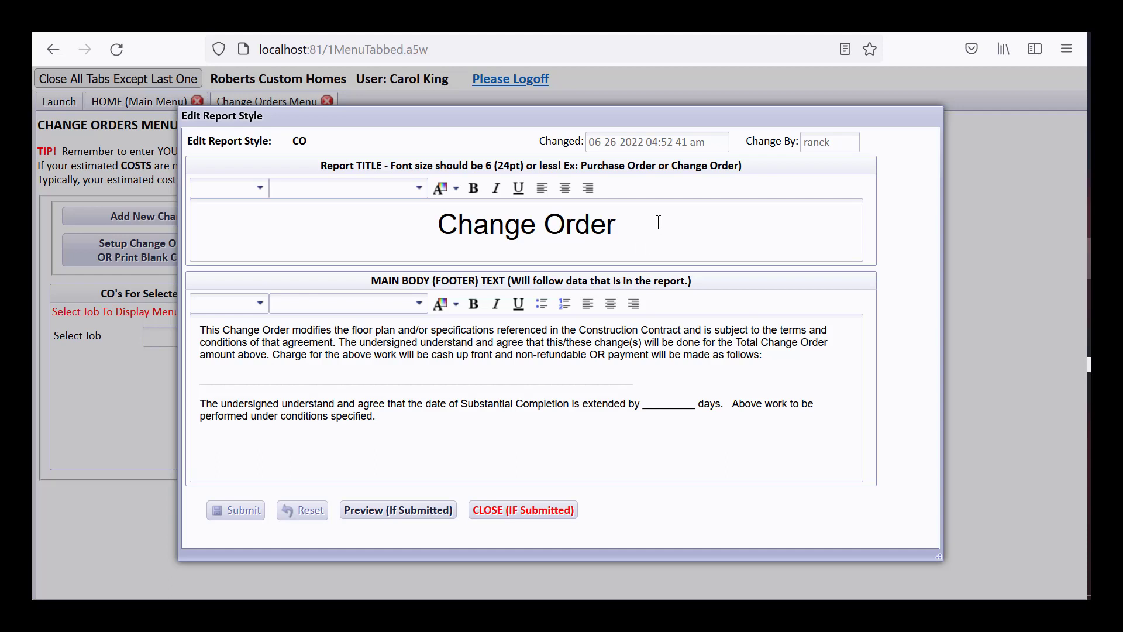
- Review the CO style's footer text, then close the CO style editor unchanged
click(658, 353)
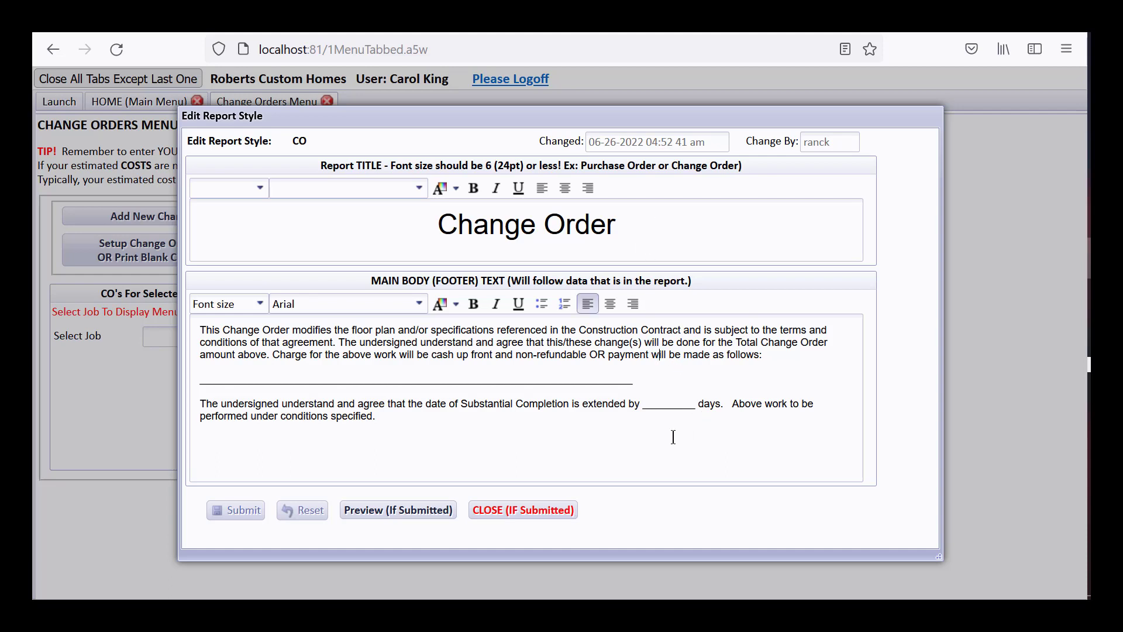
click(319, 344)
click(481, 518)
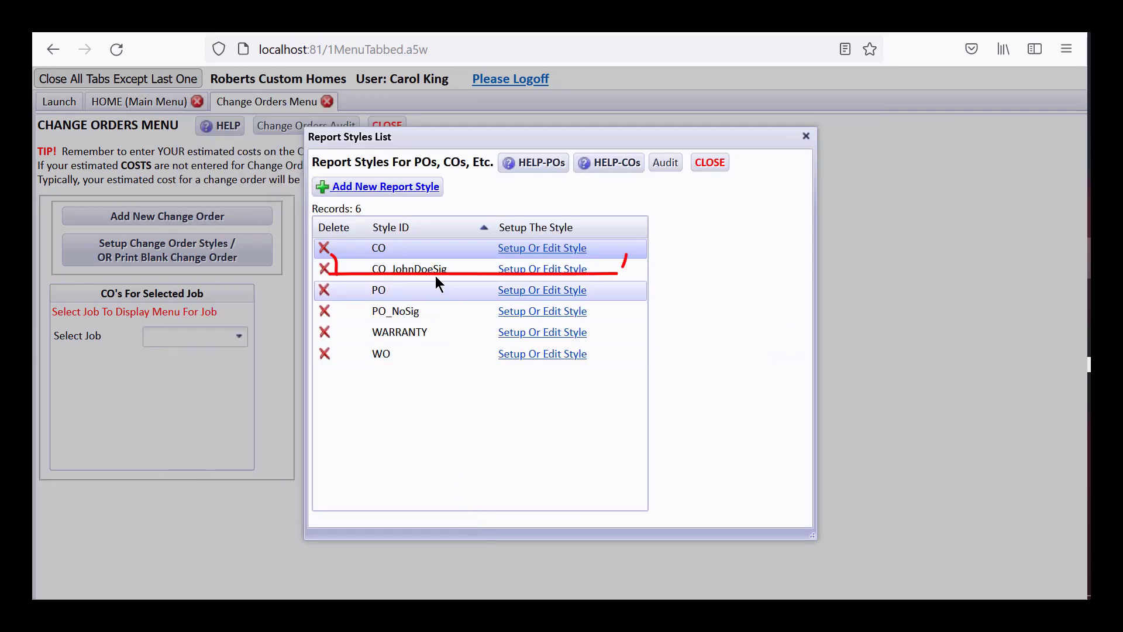
- Delete the buyer signature and date lines and the image box from CO_JohnDoeSig's footer, then save
click(516, 273)
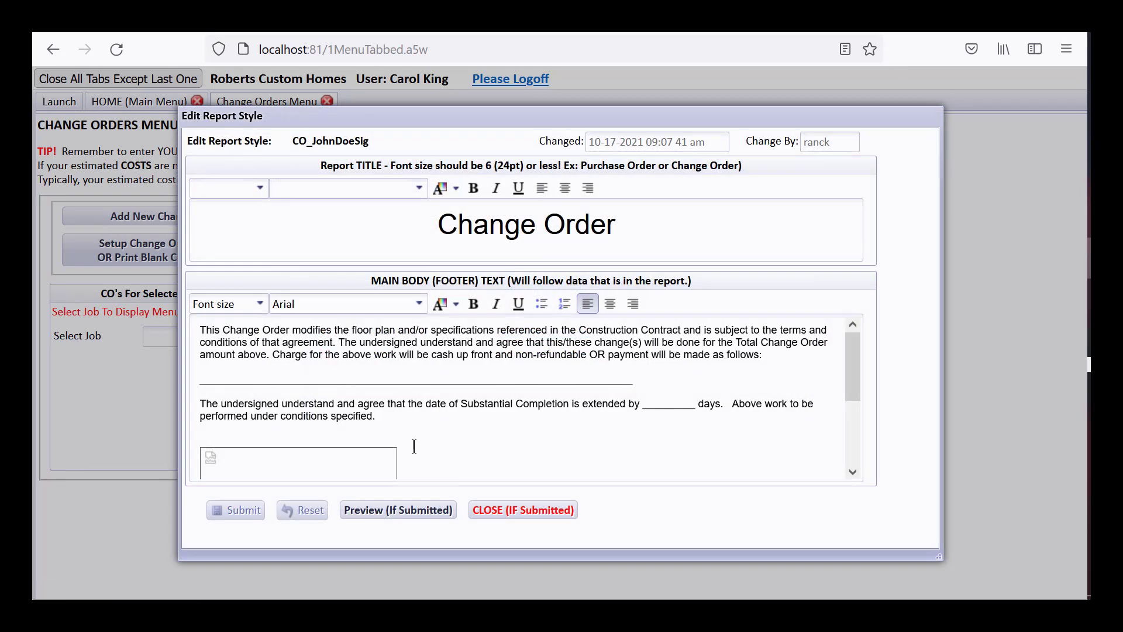
scroll(411, 446, down, 3)
scroll(412, 445, down, 1)
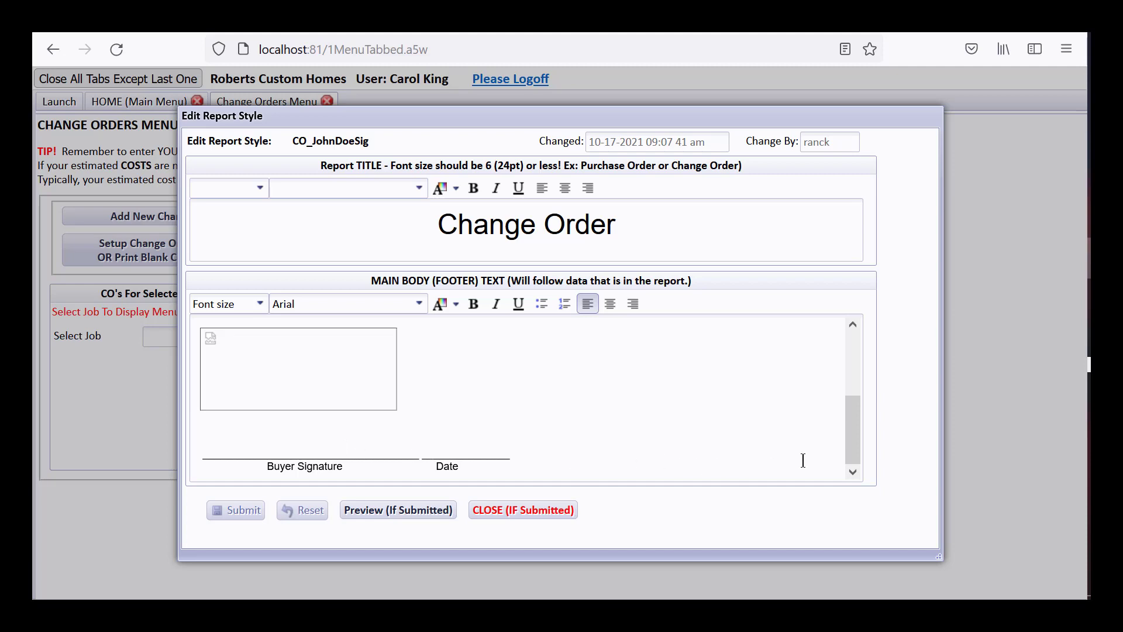
mouse_move(854, 420)
mouse_down()
mouse_move(852, 386)
mouse_move(839, 449)
mouse_up()
mouse_move(203, 425)
mouse_down()
mouse_move(241, 451)
mouse_move(505, 481)
mouse_up()
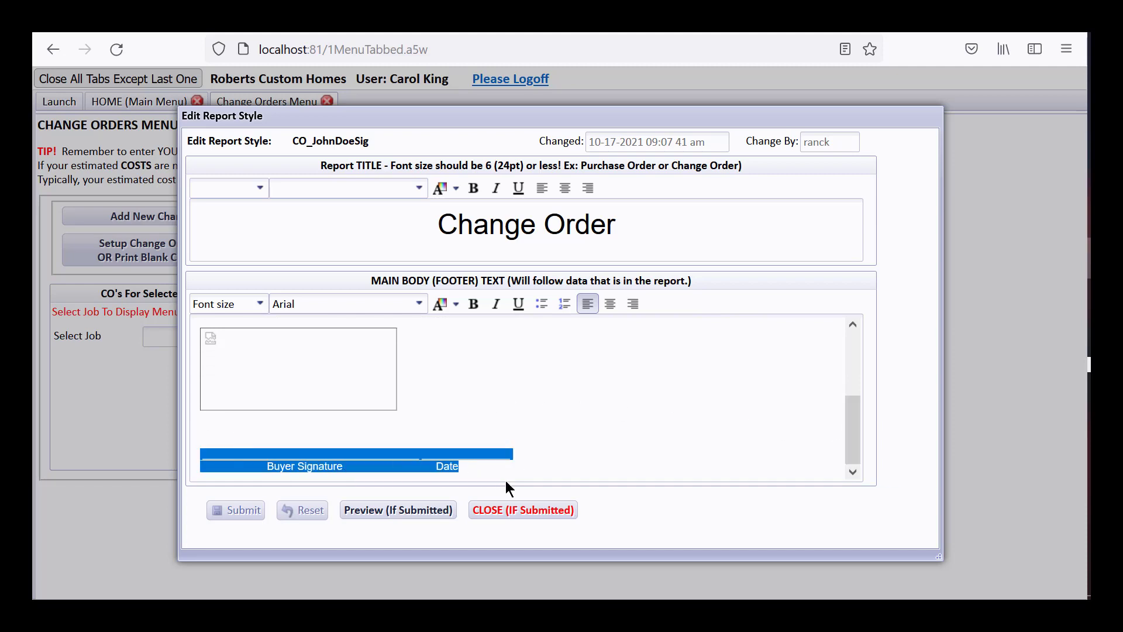
key(Delete)
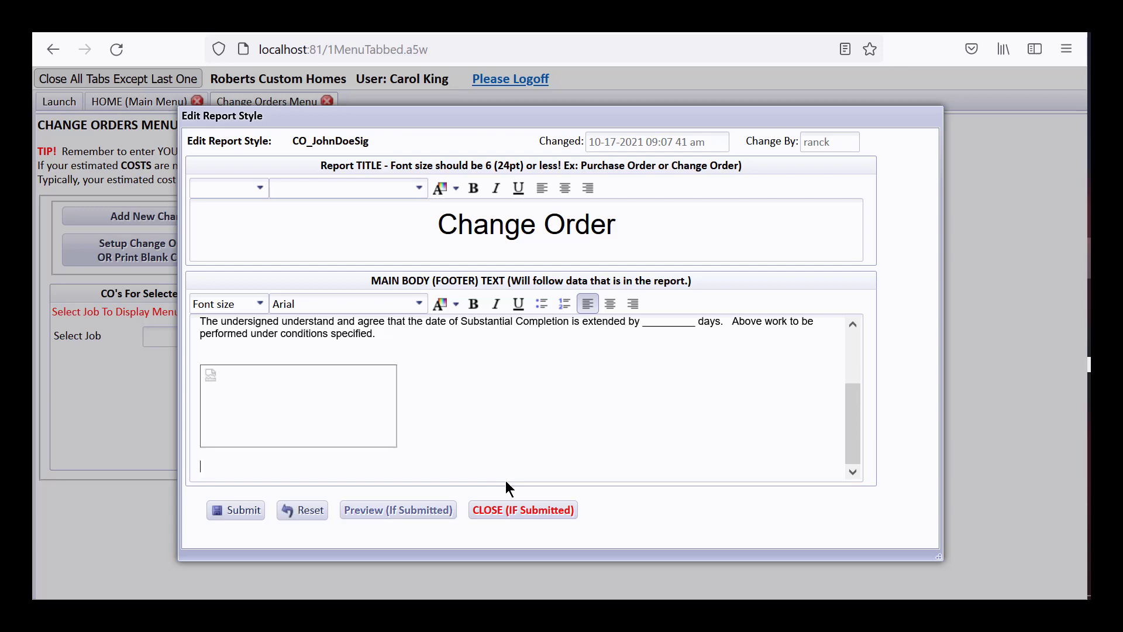
key(BackSpace)
key(BackSpace)
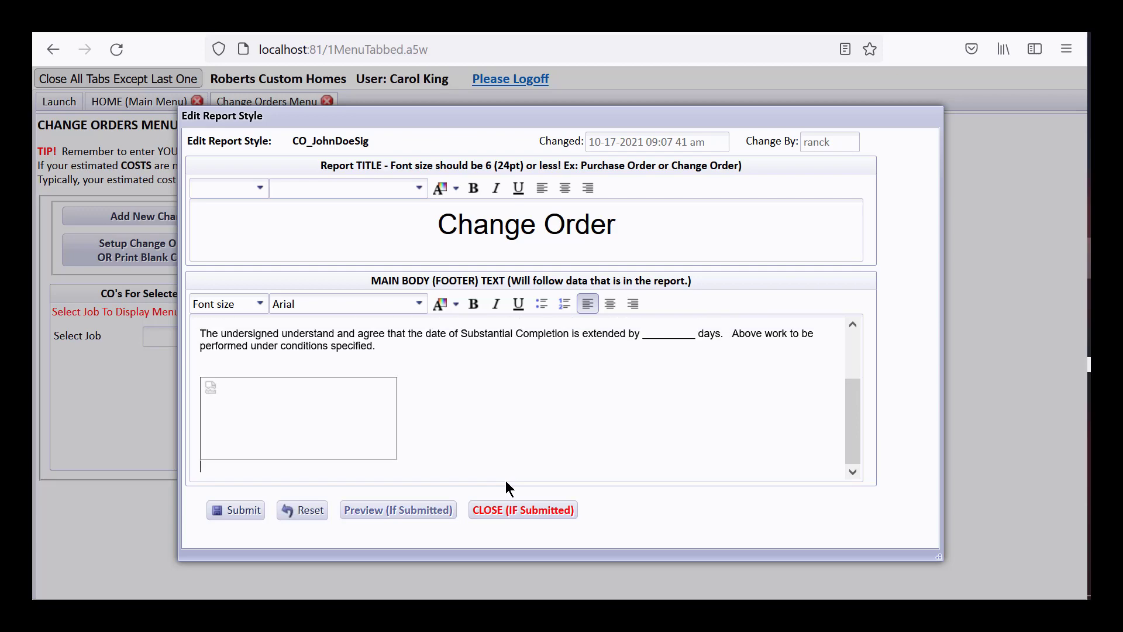
key(BackSpace)
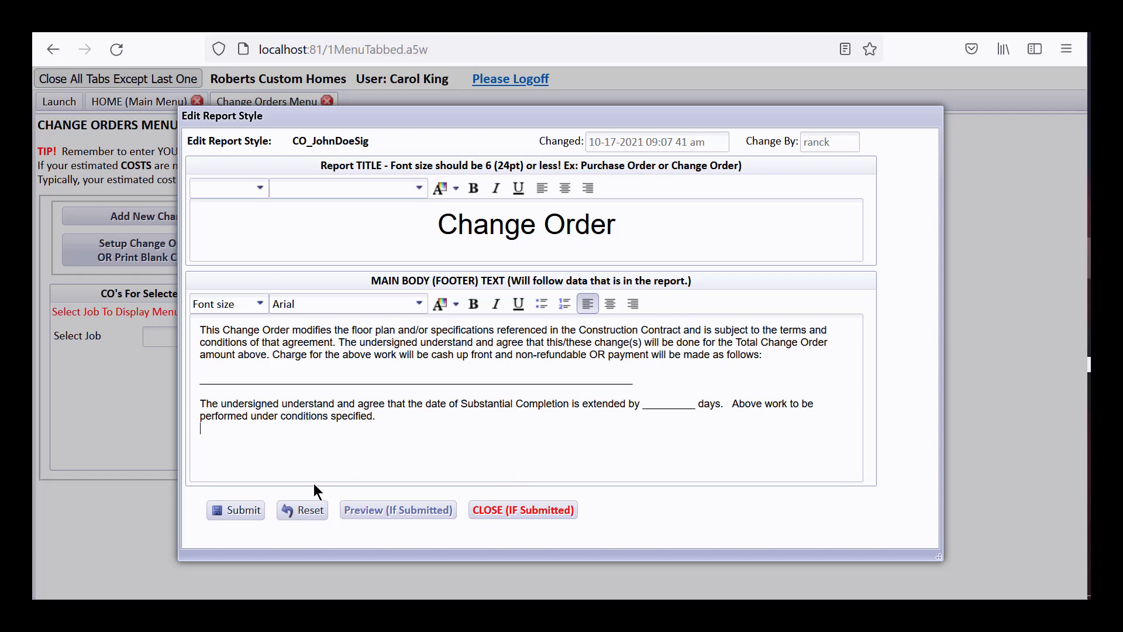
click(242, 512)
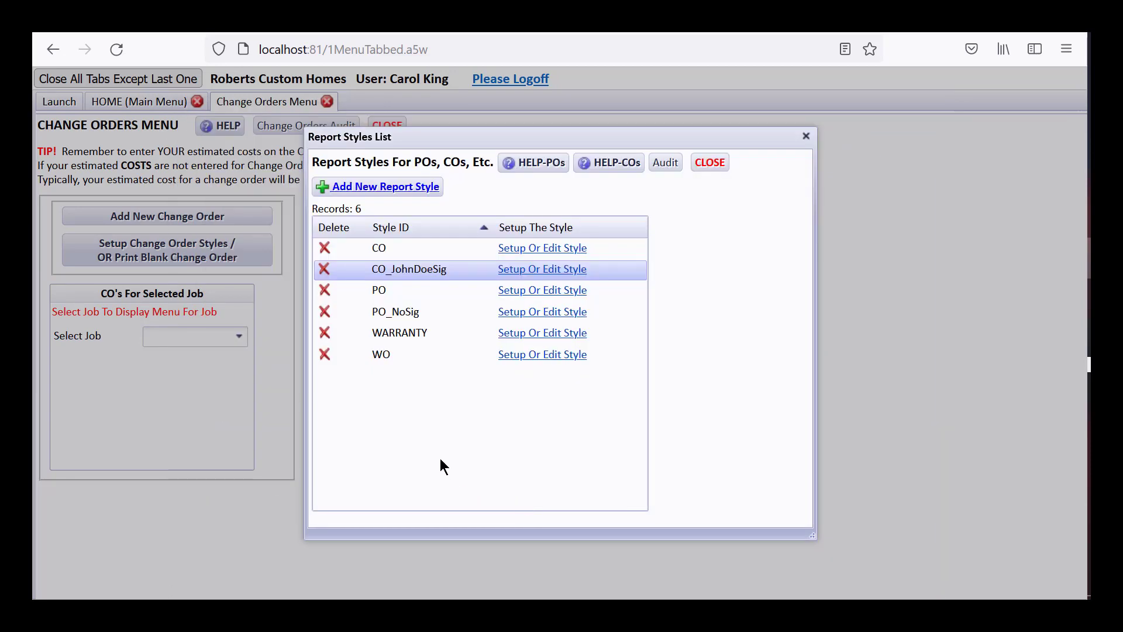
- Delete the CO_JohnDoeSig style, close the Change Orders Menu, and open the Active Jobs Dashboard
click(324, 270)
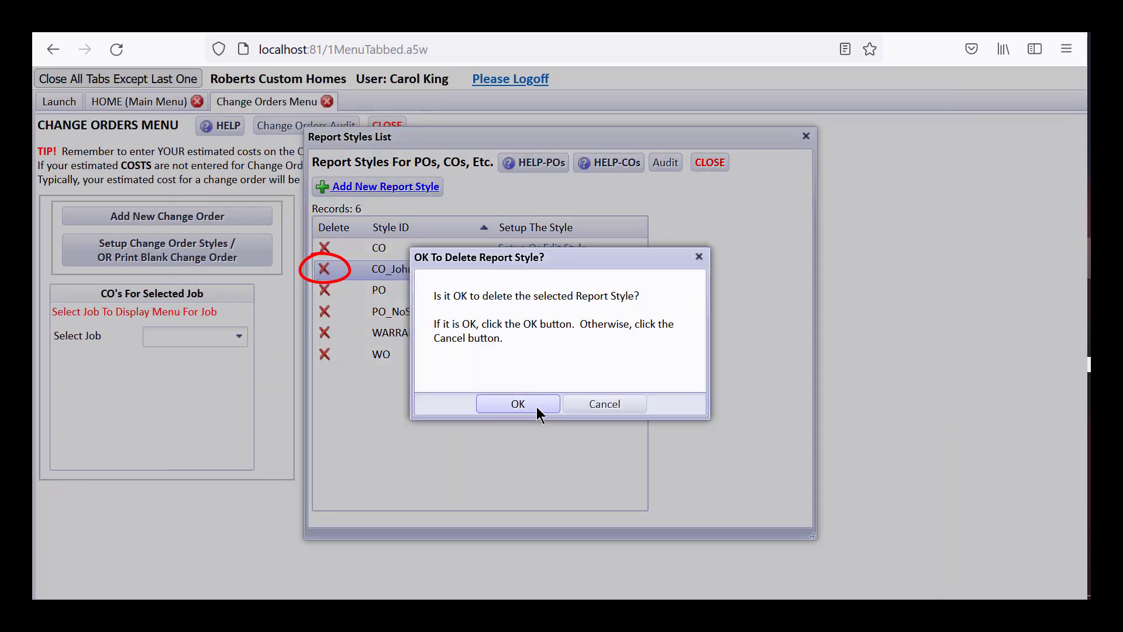
click(536, 405)
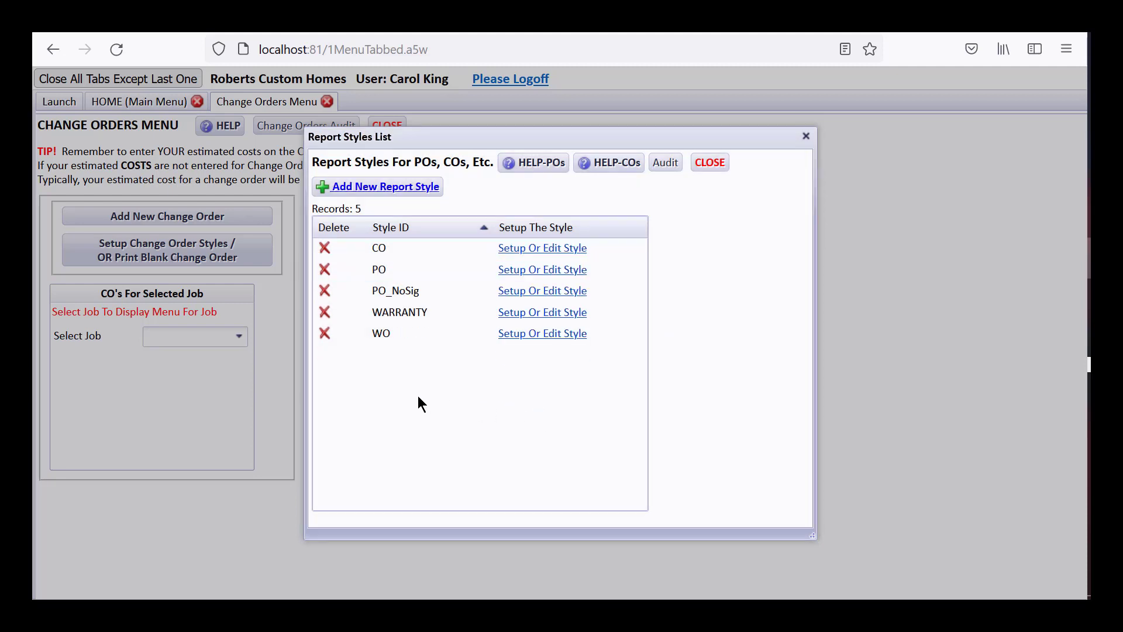
click(710, 164)
click(383, 126)
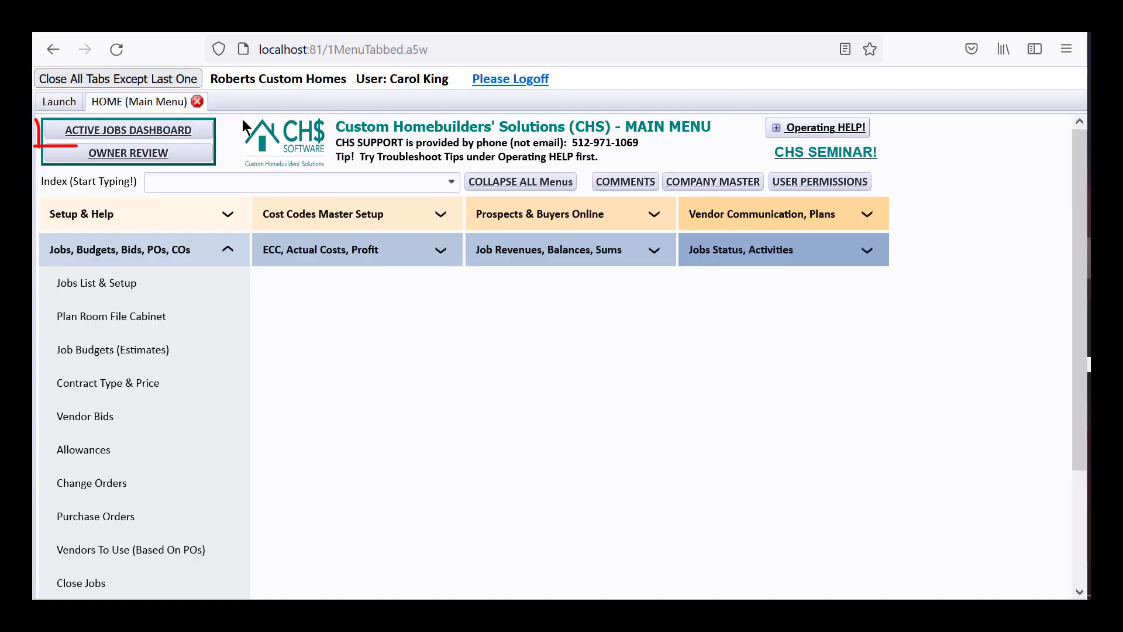
click(192, 133)
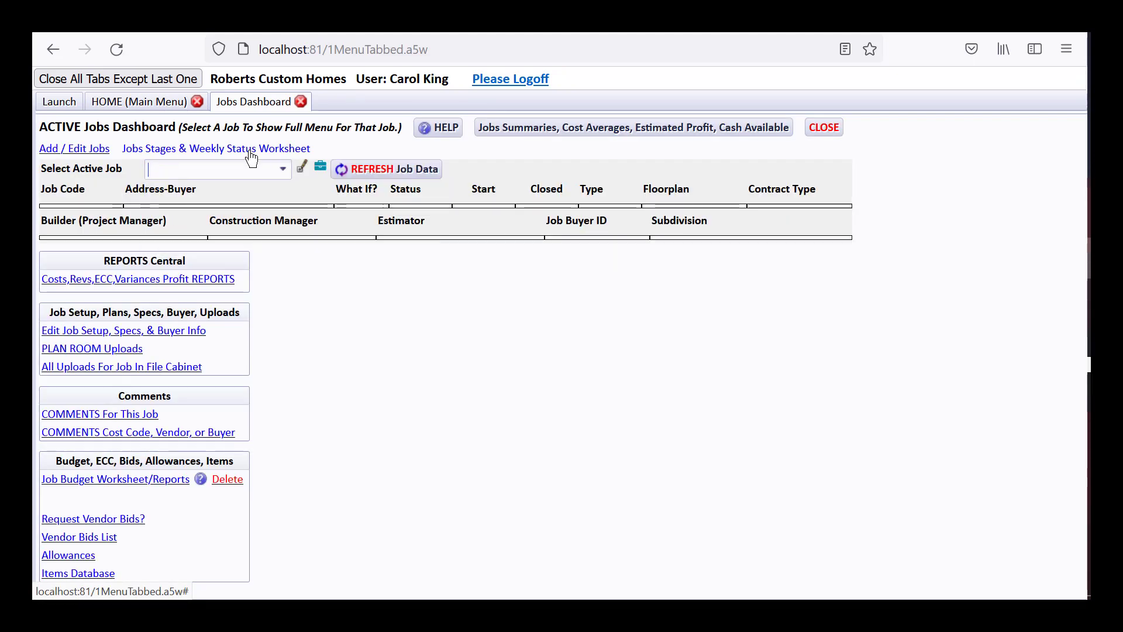
- Search 'smi' in Select Active Job and load SMITHJOHN as the active job
text(smi)
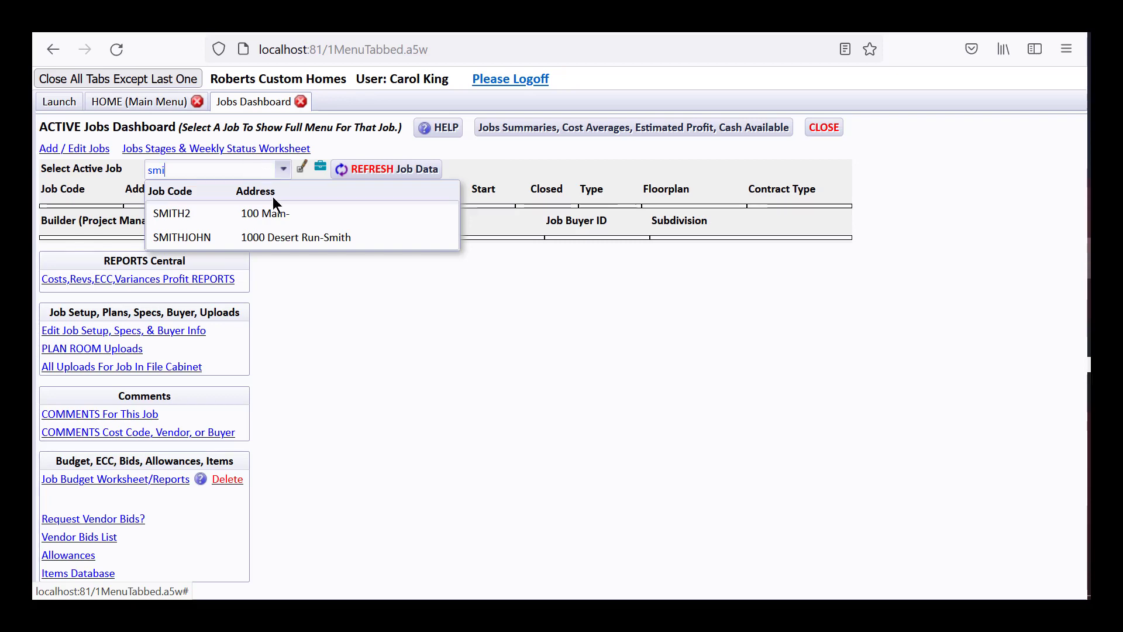
click(283, 240)
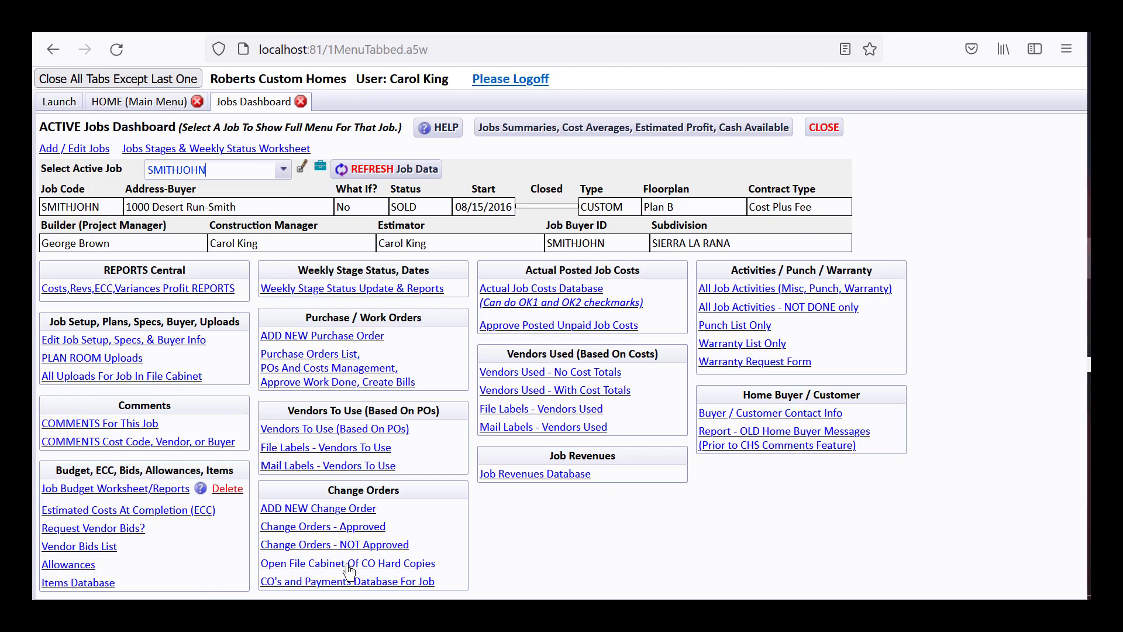
click(330, 565)
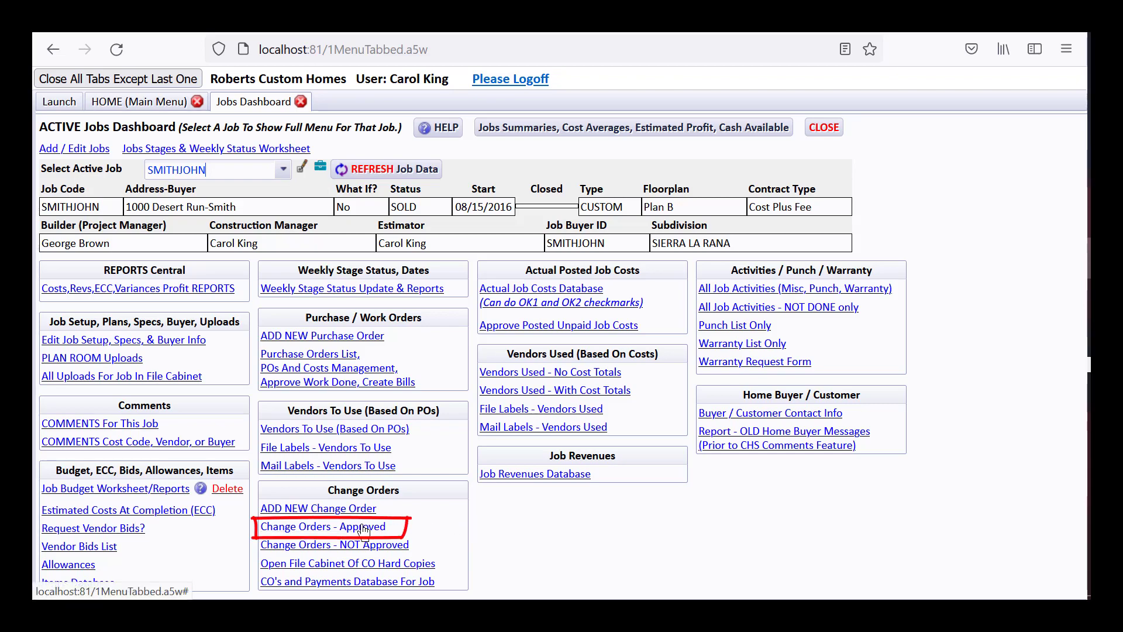
- List SMITHJOHN's approved change orders and open SMITHJOHN-17, Upgrade Master Bathtub
click(307, 529)
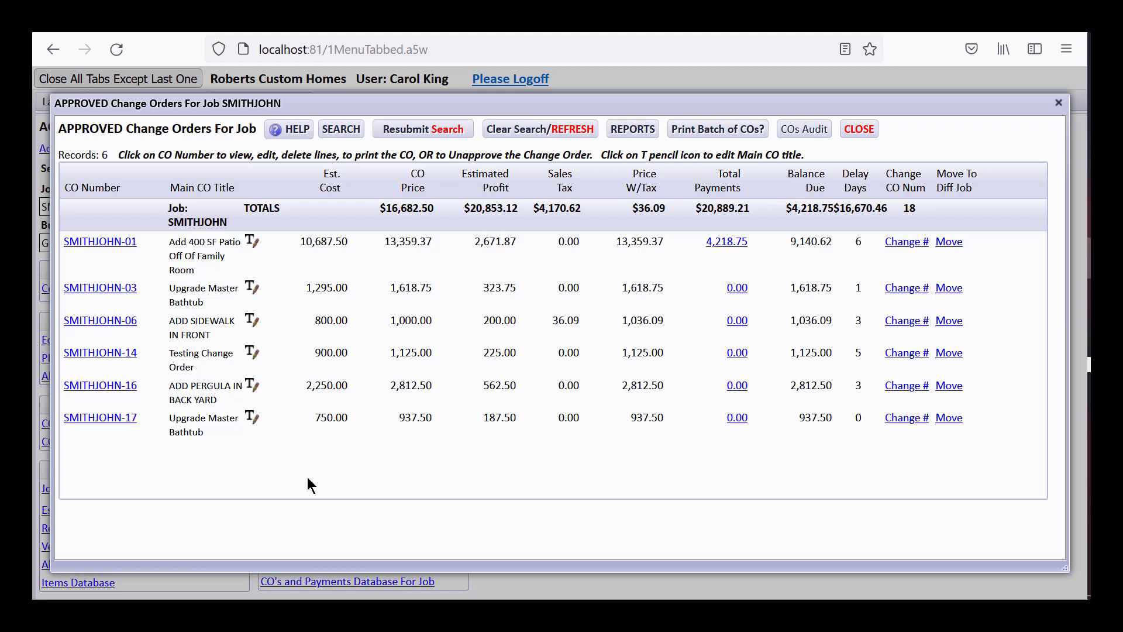
click(123, 419)
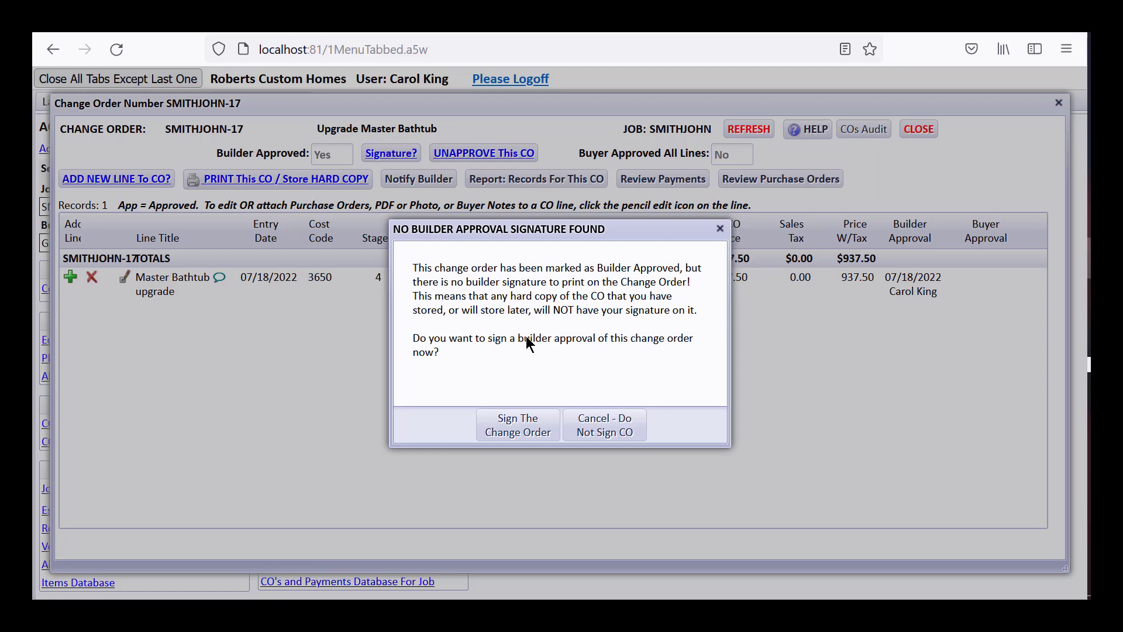
- Draw, commit and submit the builder approval signature for SMITHJOHN-17, dismissing the no-hard-copy warning
click(533, 422)
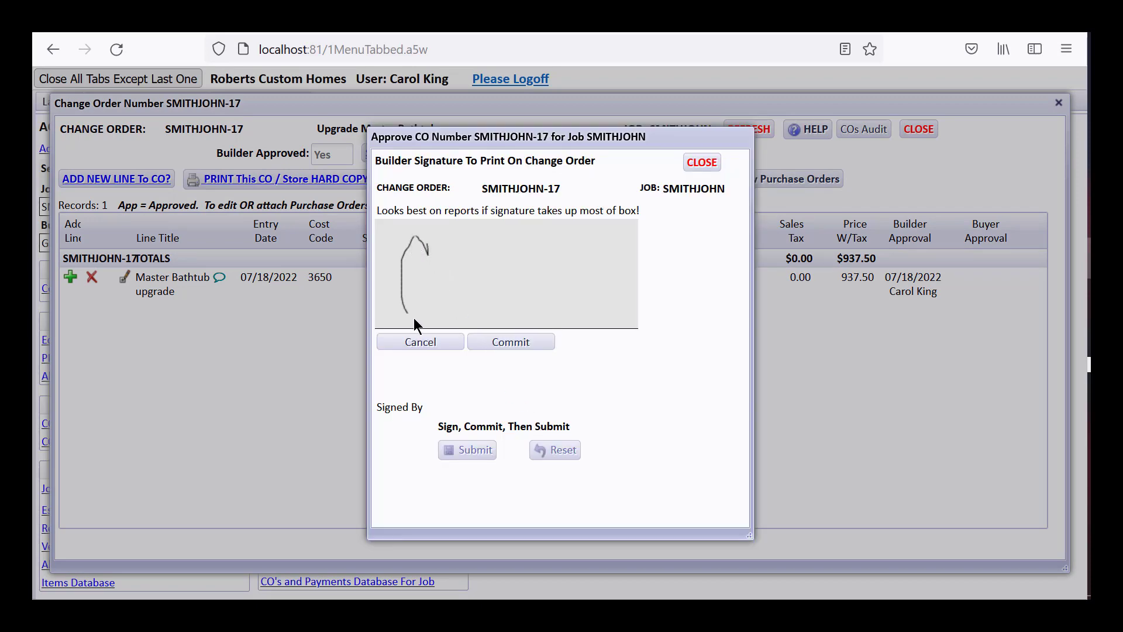
drag(514, 272, 527, 307)
mouse_move(562, 234)
mouse_down()
mouse_move(594, 299)
mouse_move(592, 251)
mouse_up()
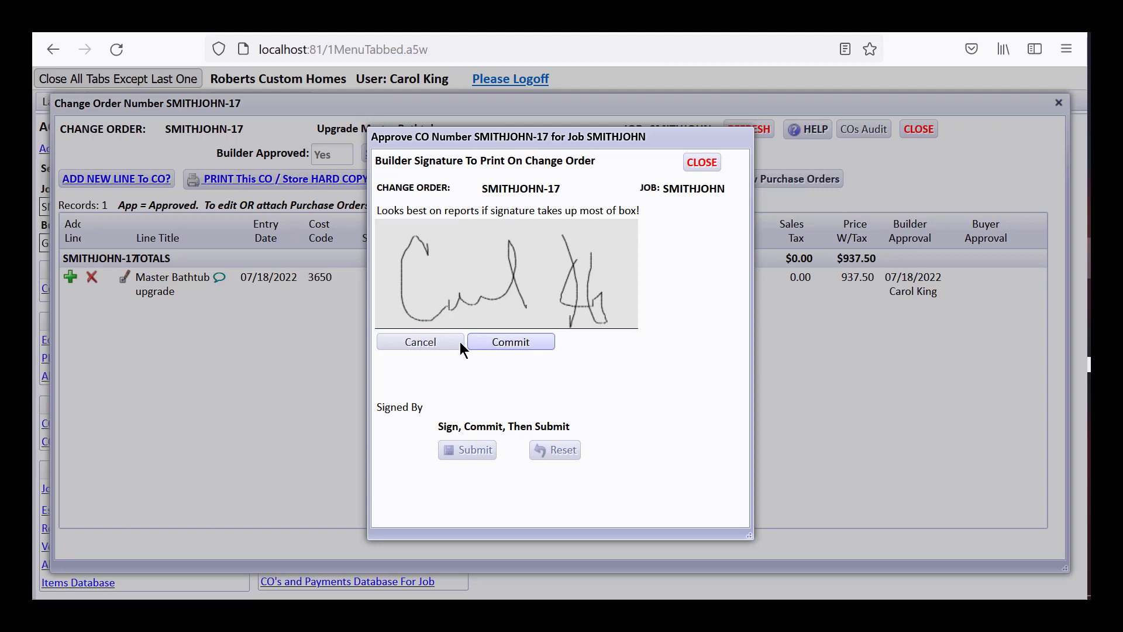
click(517, 345)
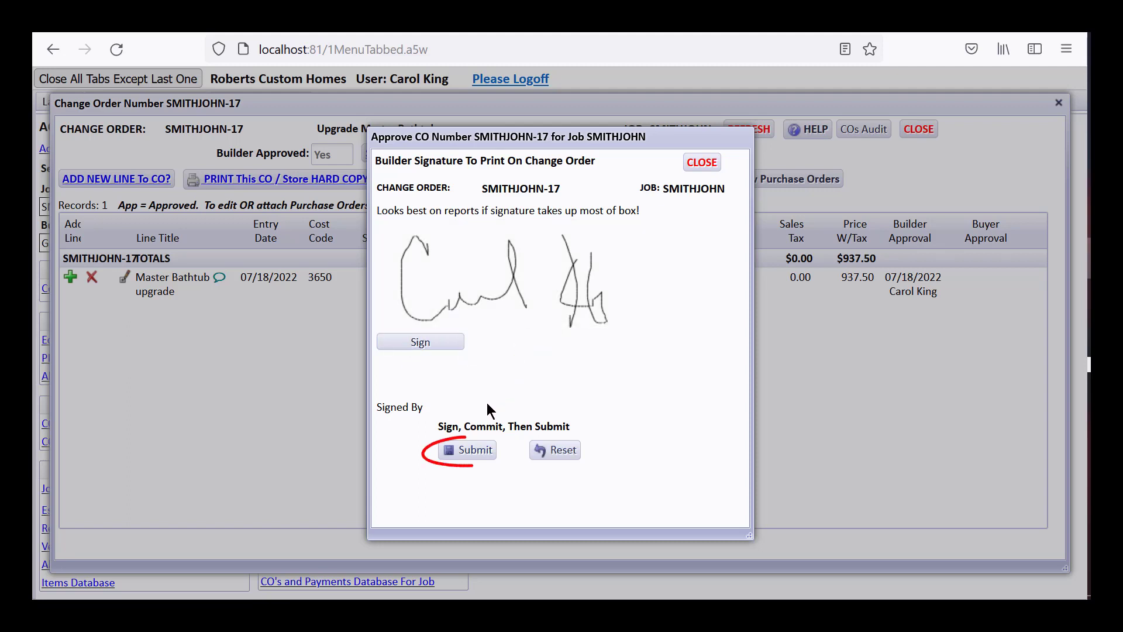
click(471, 451)
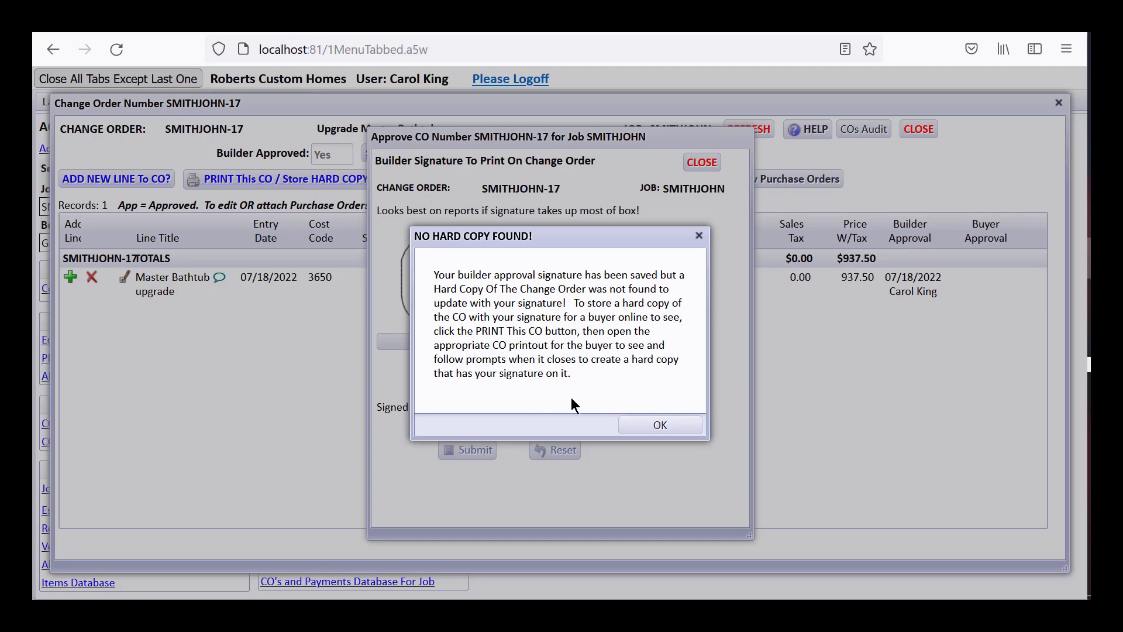
click(661, 425)
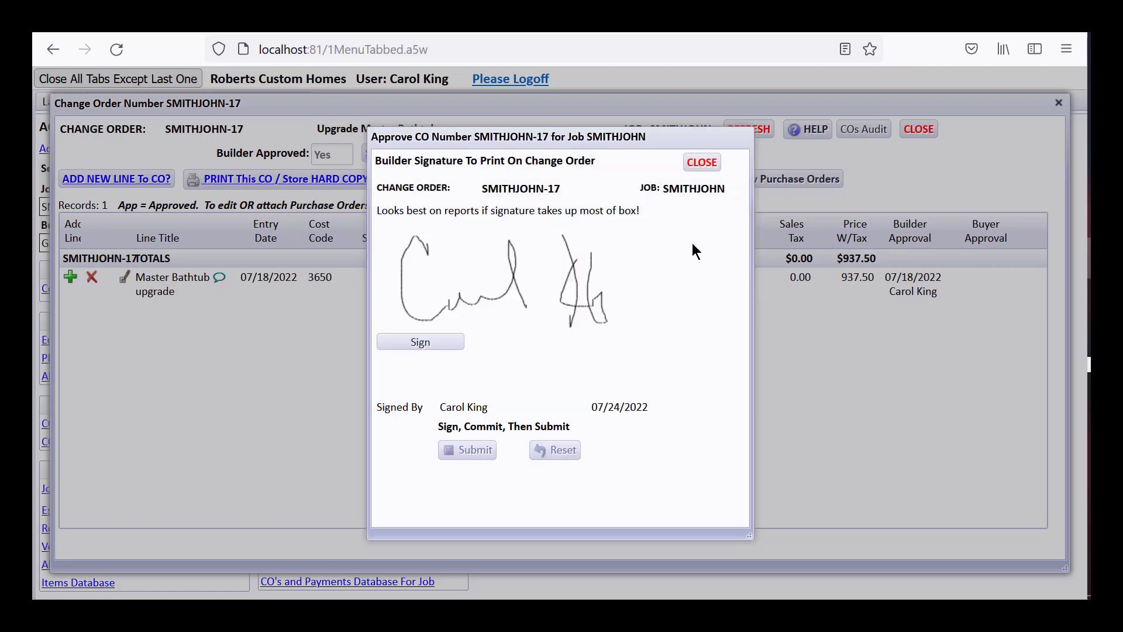
click(702, 164)
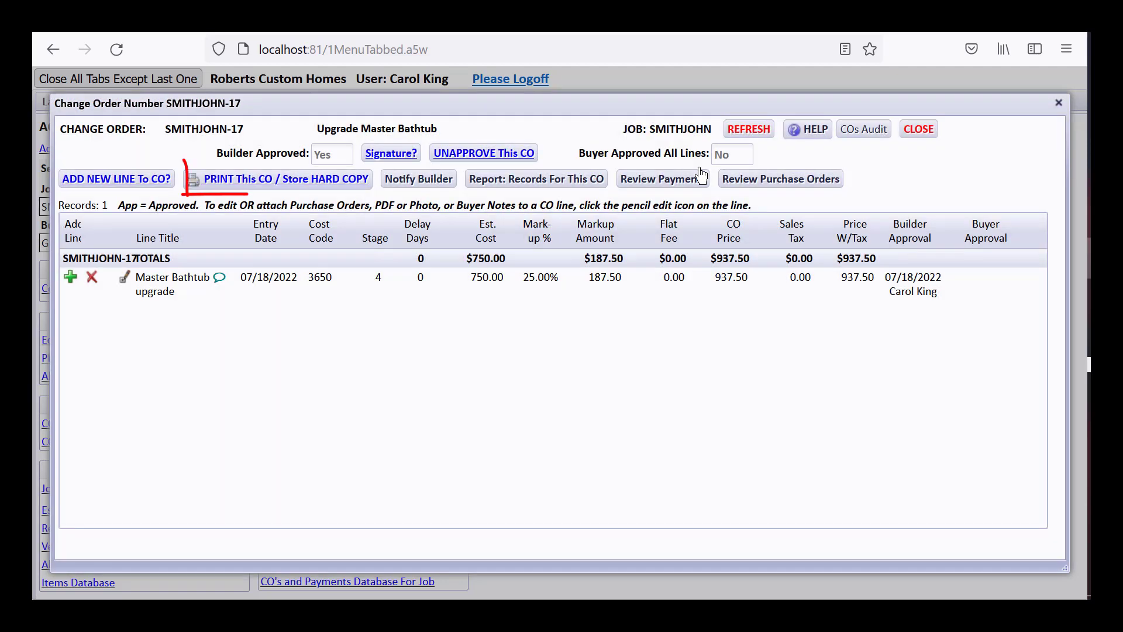
- Print SMITHJOHN-17 as an HTML change order report with effects on contract price
click(363, 185)
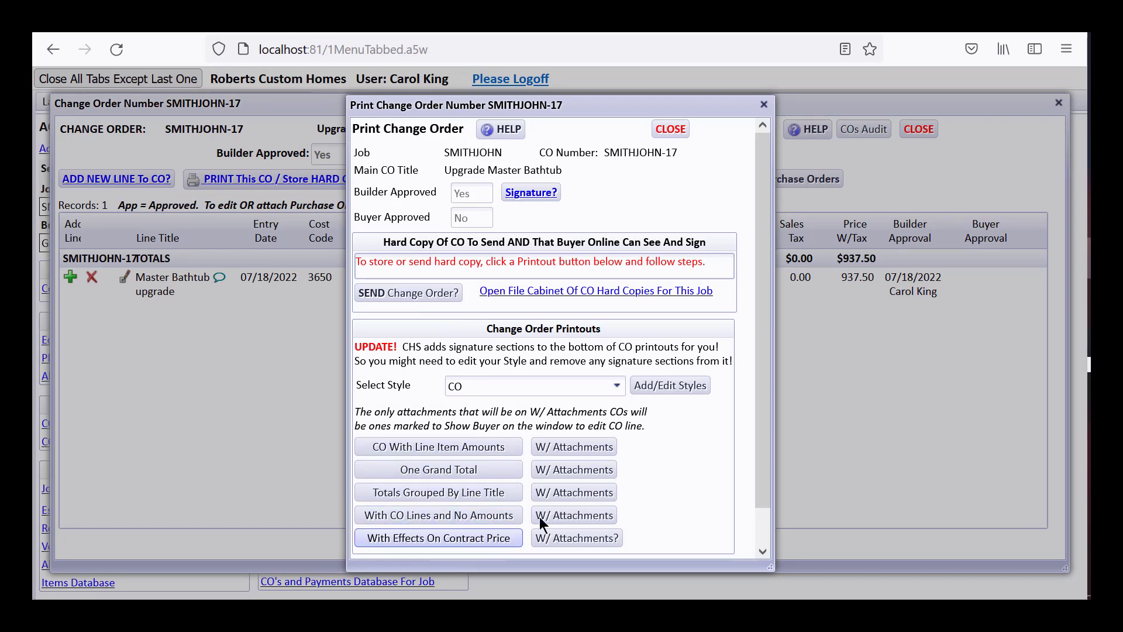
scroll(763, 421, down, 1)
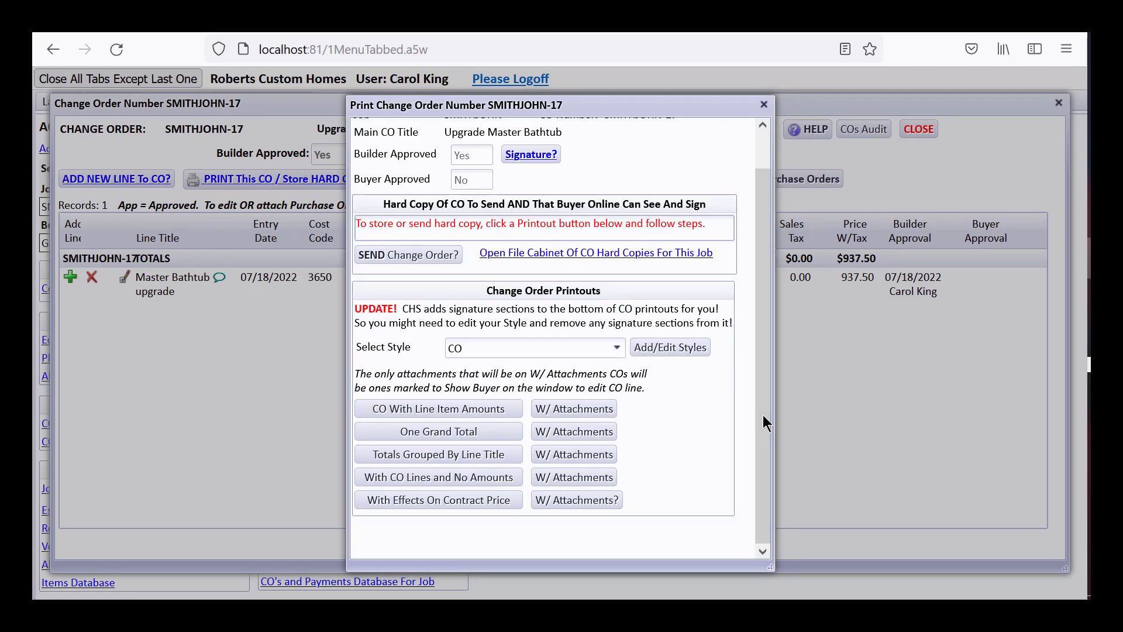
click(480, 500)
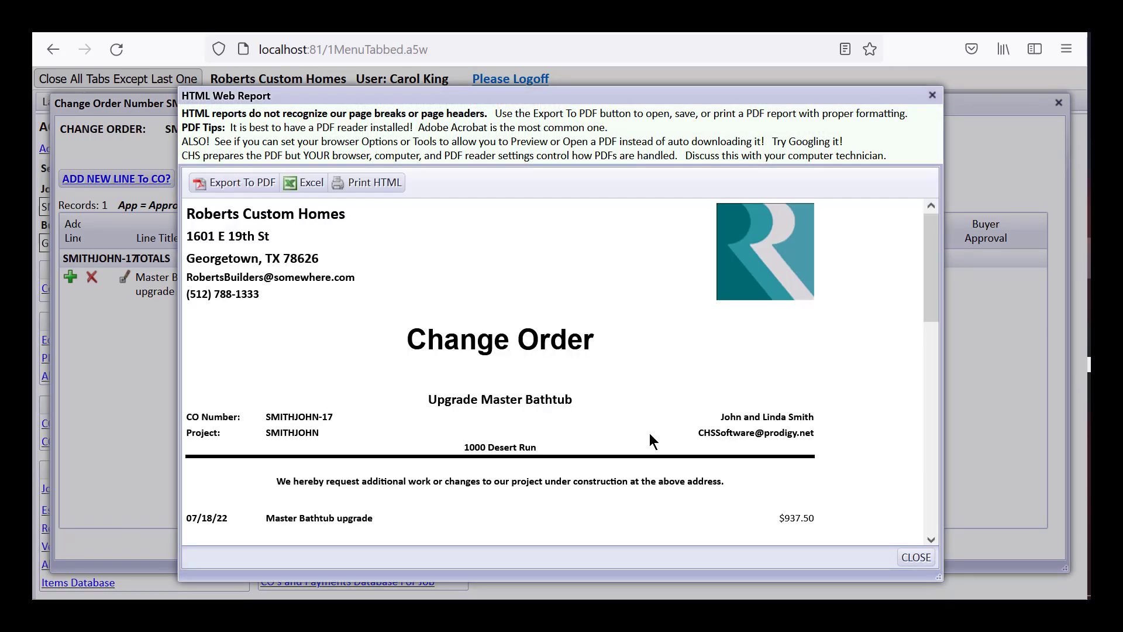
- Scroll the report down to the builder signature and export it to PDF
drag(931, 289, 940, 521)
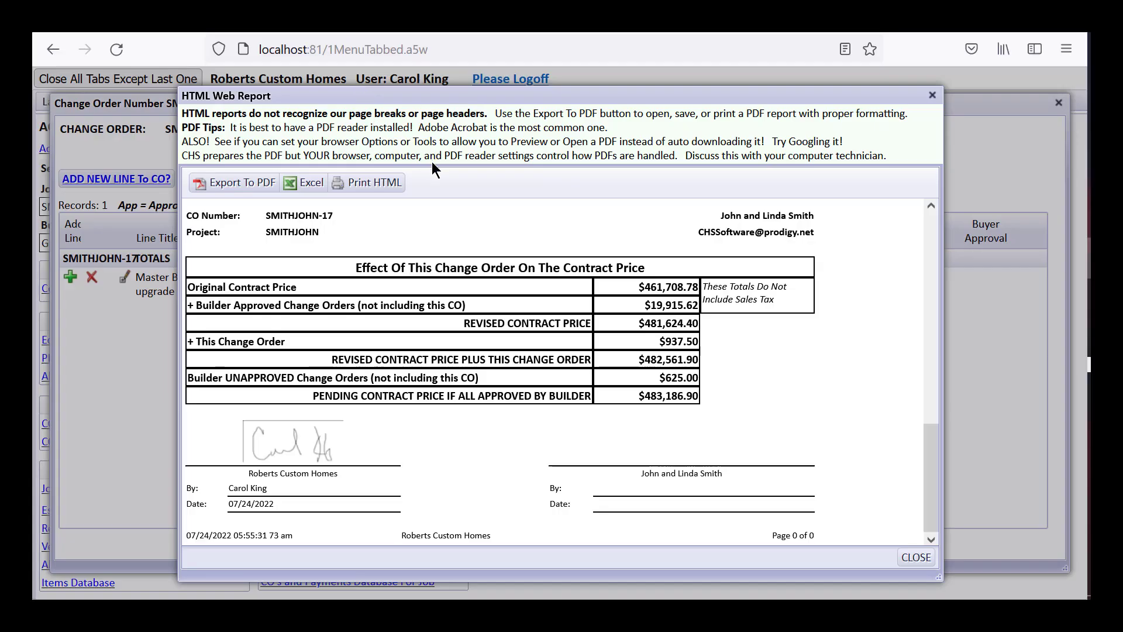
click(241, 181)
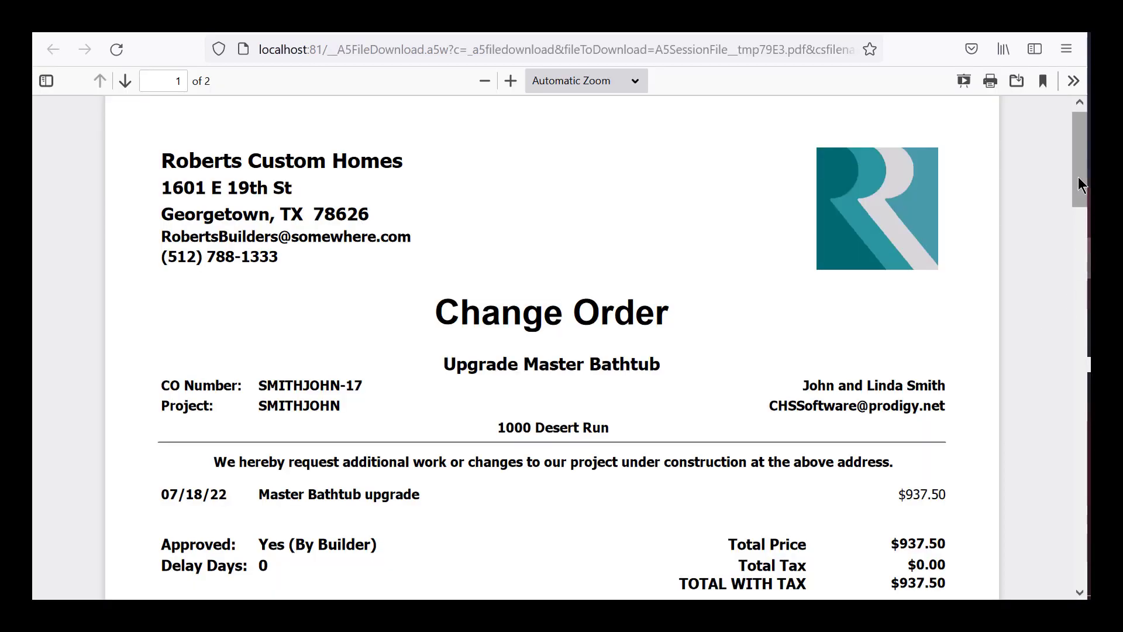
- Scroll through both PDF pages checking the builder signature, then close the PDF tab
drag(1078, 180, 1083, 440)
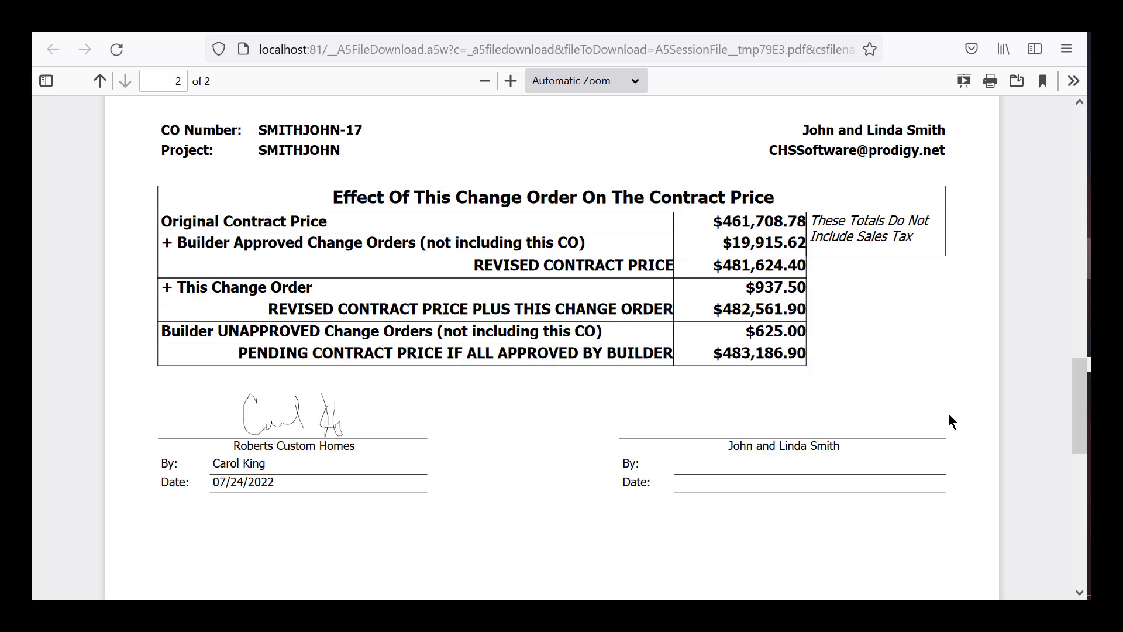
drag(1079, 419, 1079, 258)
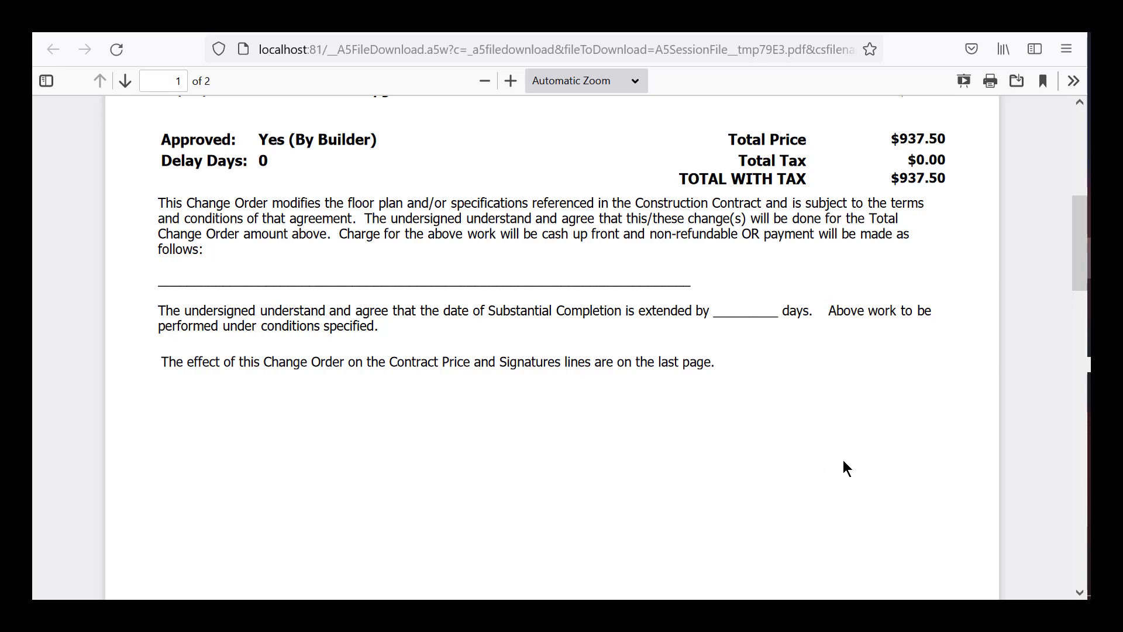
drag(1074, 241, 1081, 430)
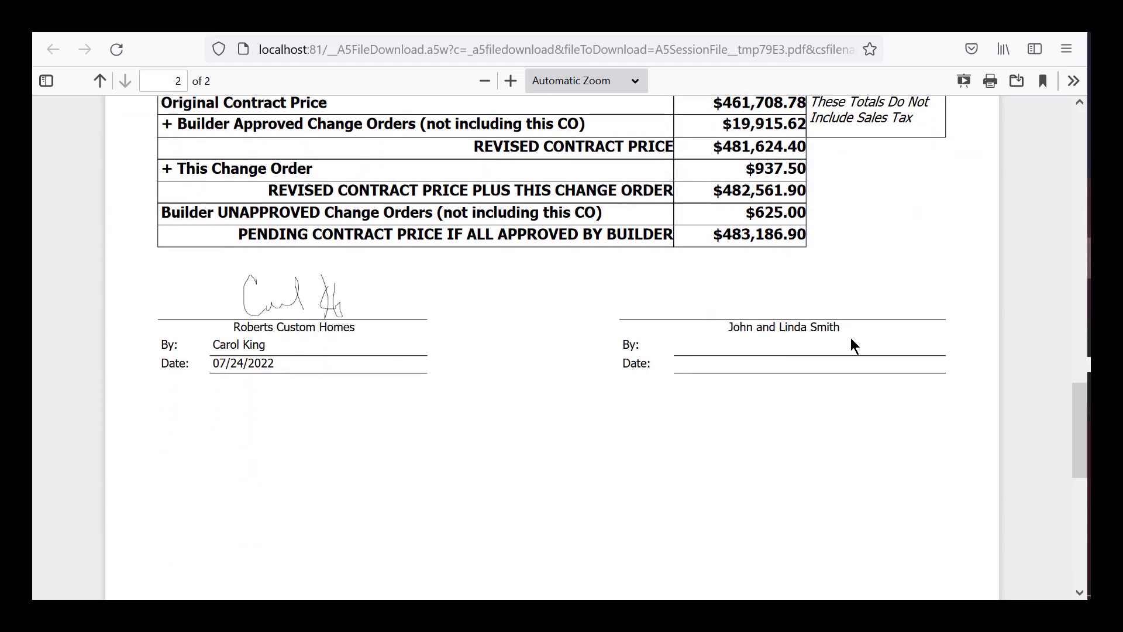
drag(1080, 418, 1071, 127)
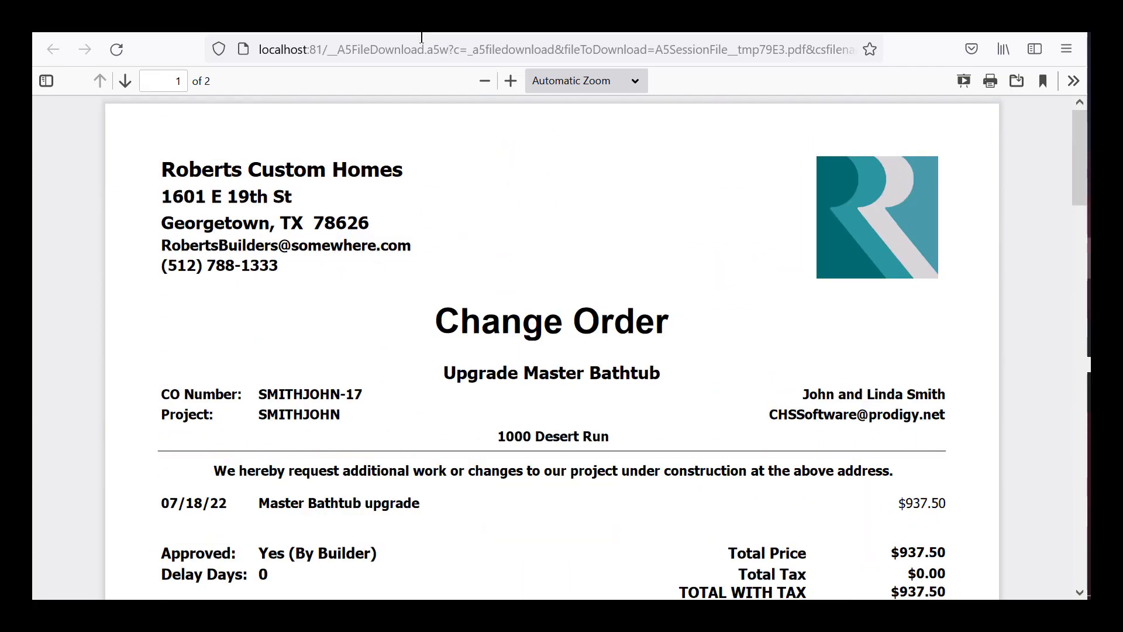
key(ctrl+w)
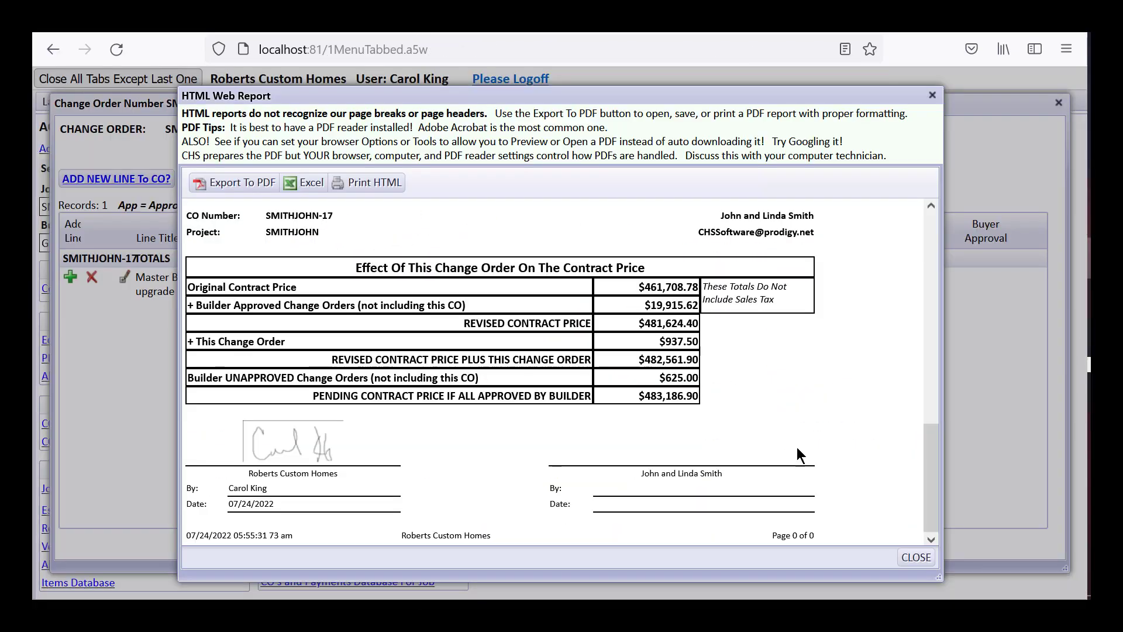
drag(748, 89, 735, 70)
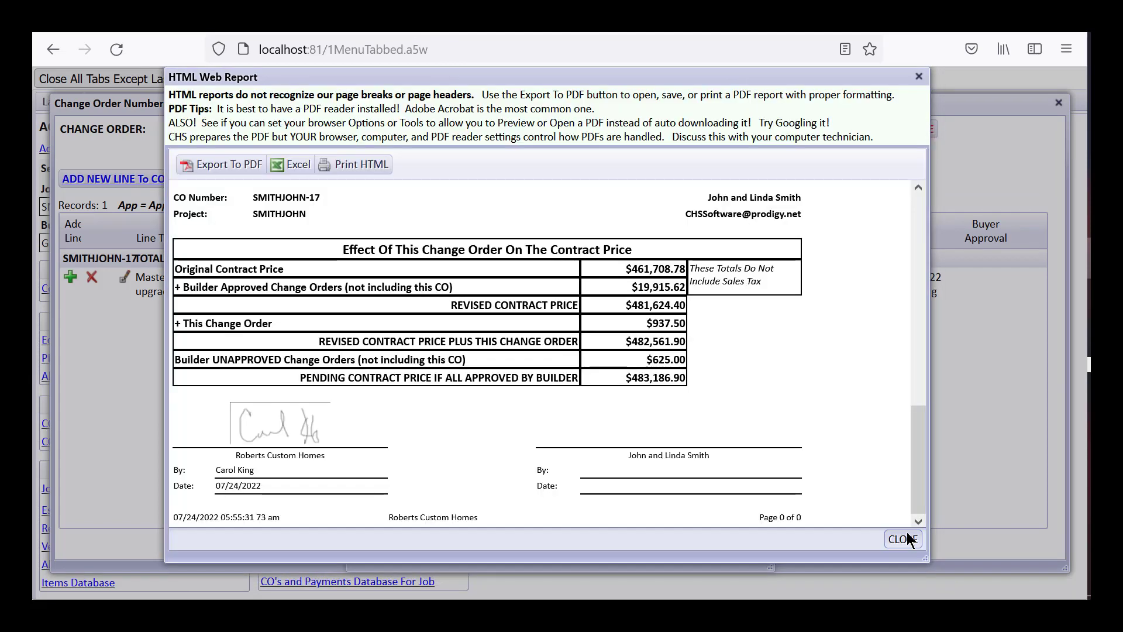
click(904, 539)
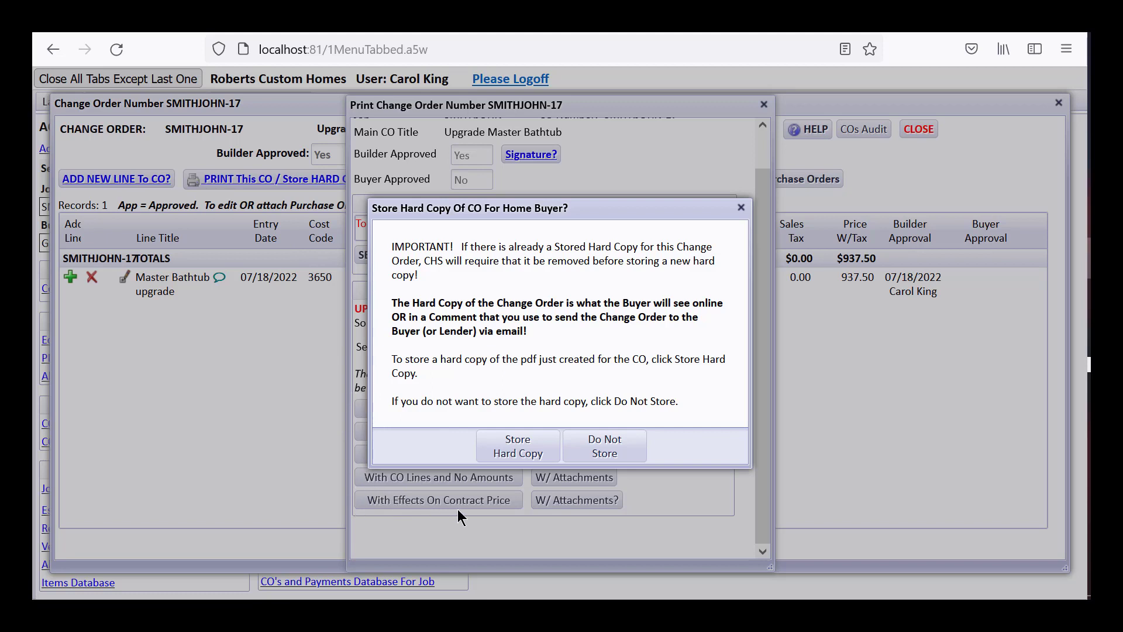
click(516, 451)
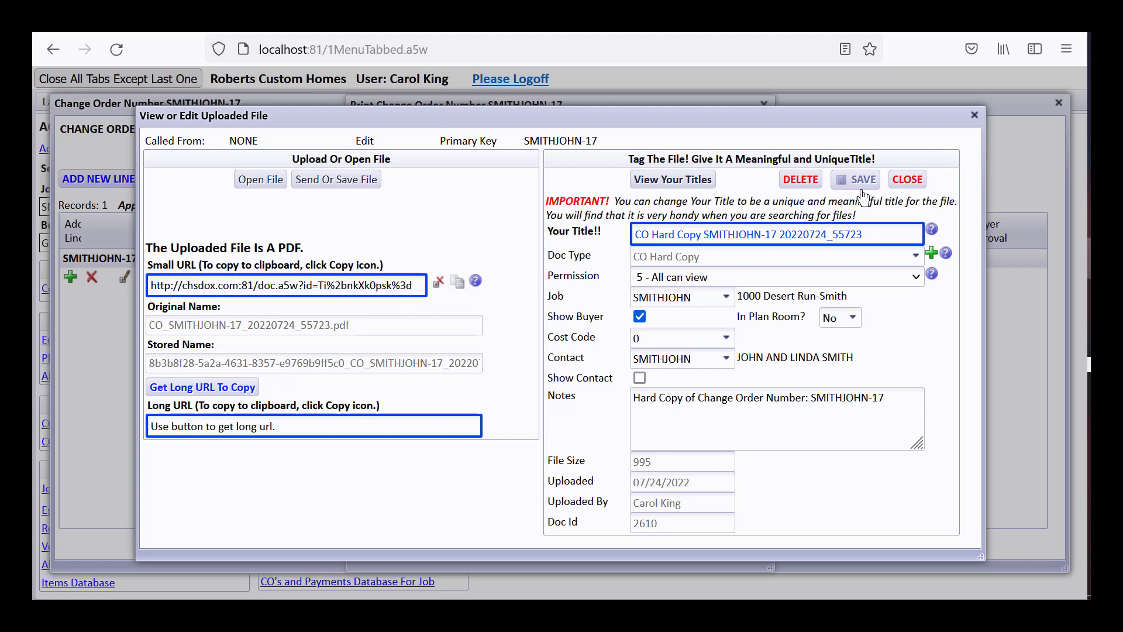
- Close the uploaded CO hard copy file details to return to the SMITHJOHN-17 change order
click(907, 180)
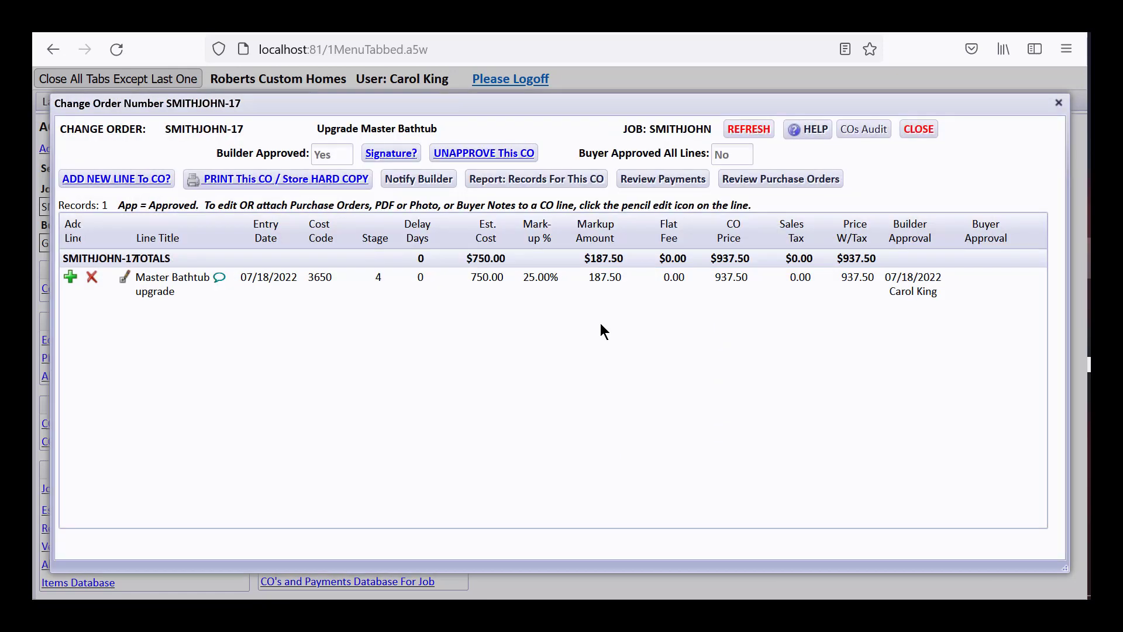
- Close the change order and Approved Change Orders list, then open the SMITHJOHN job setup
click(922, 131)
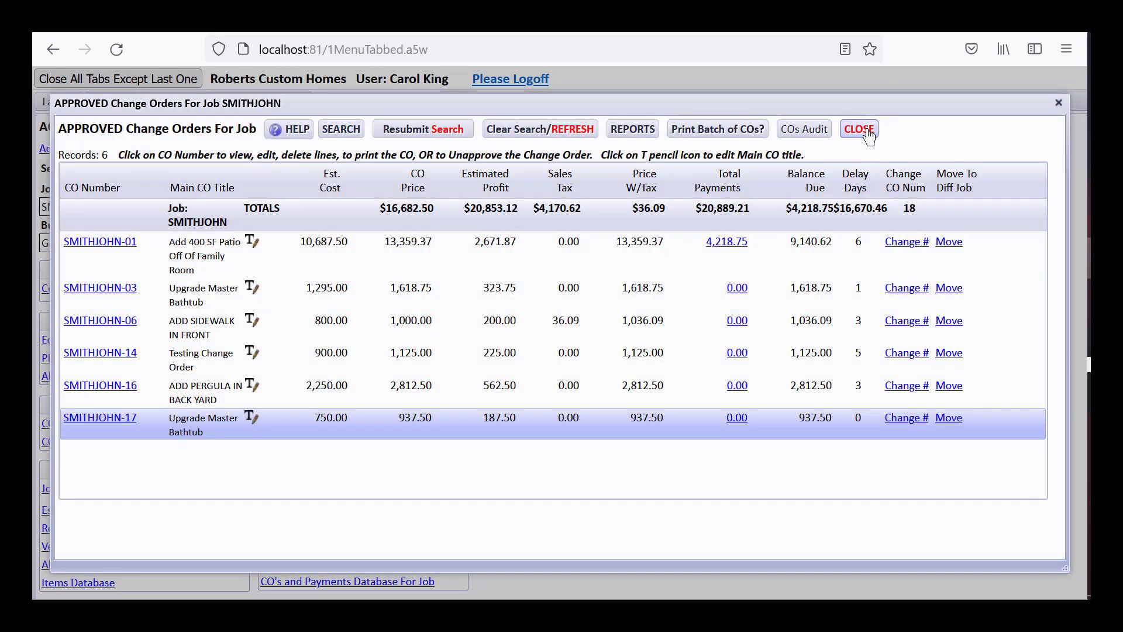
click(868, 136)
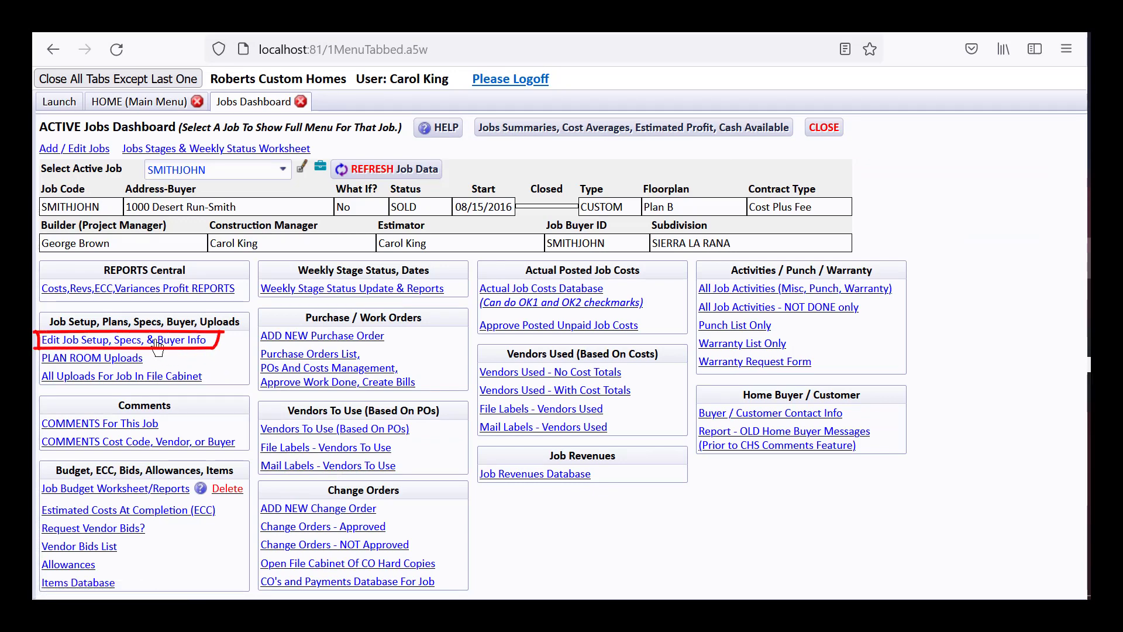
click(92, 341)
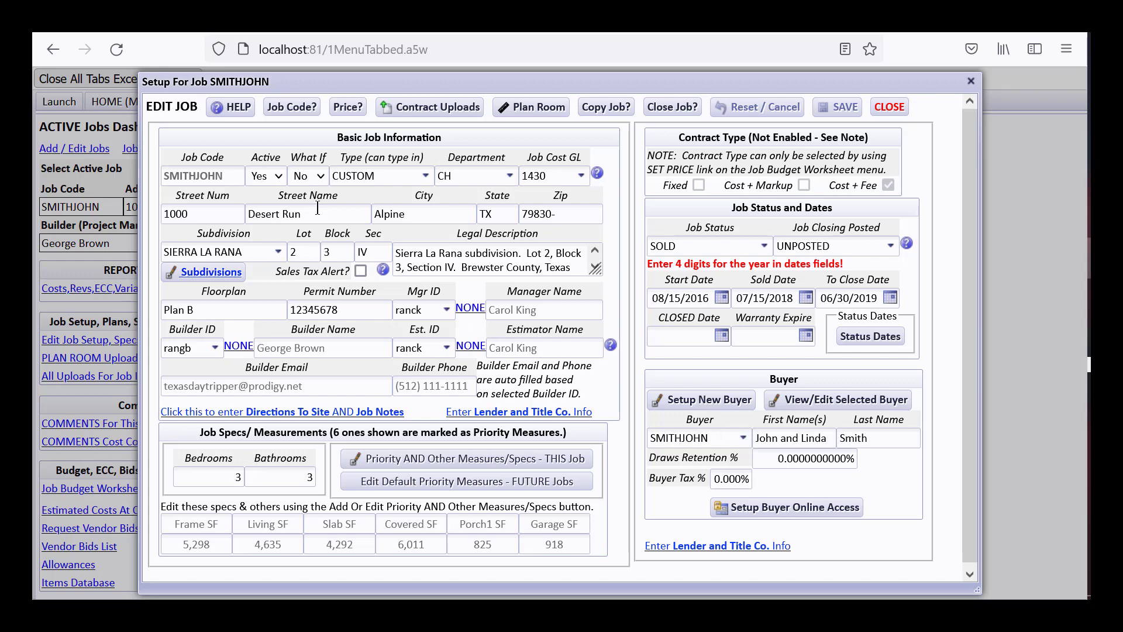
click(779, 514)
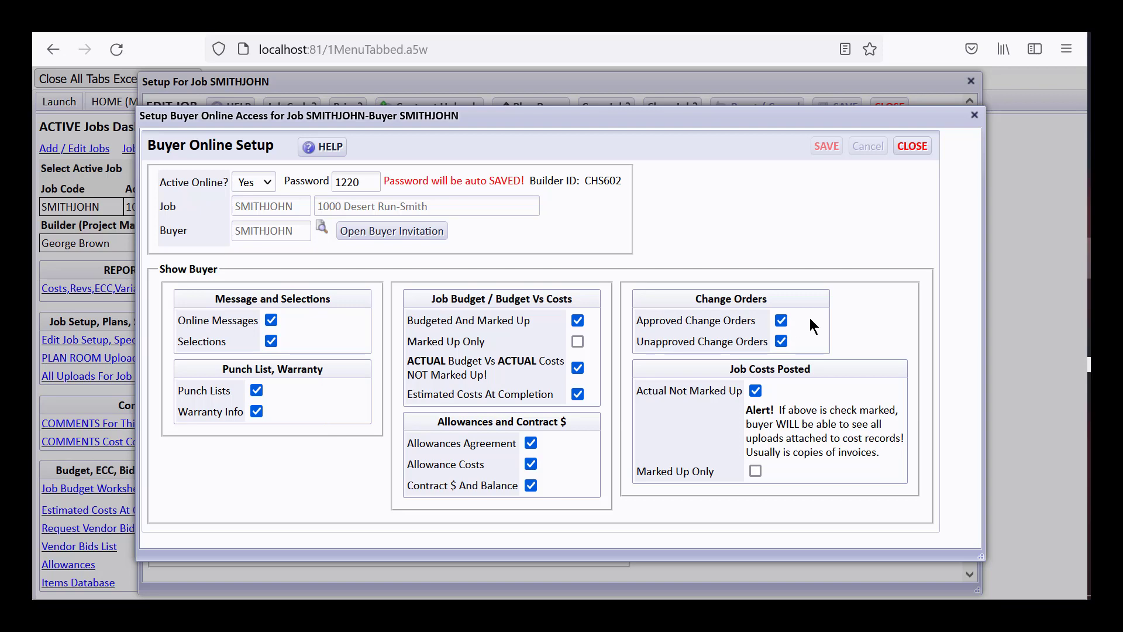
click(912, 147)
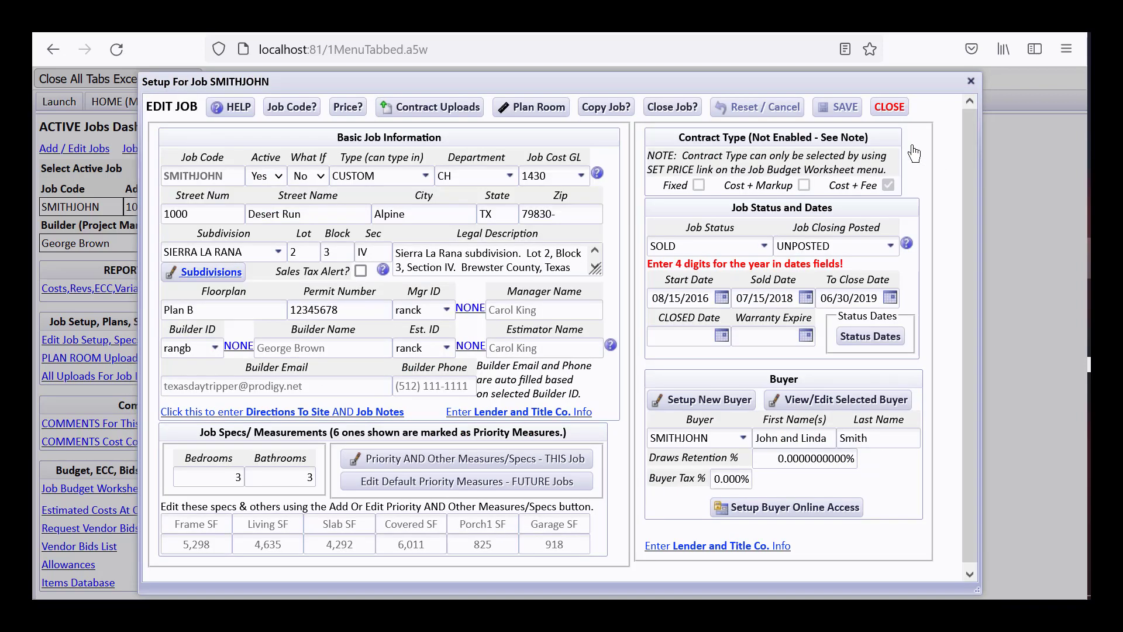
click(890, 107)
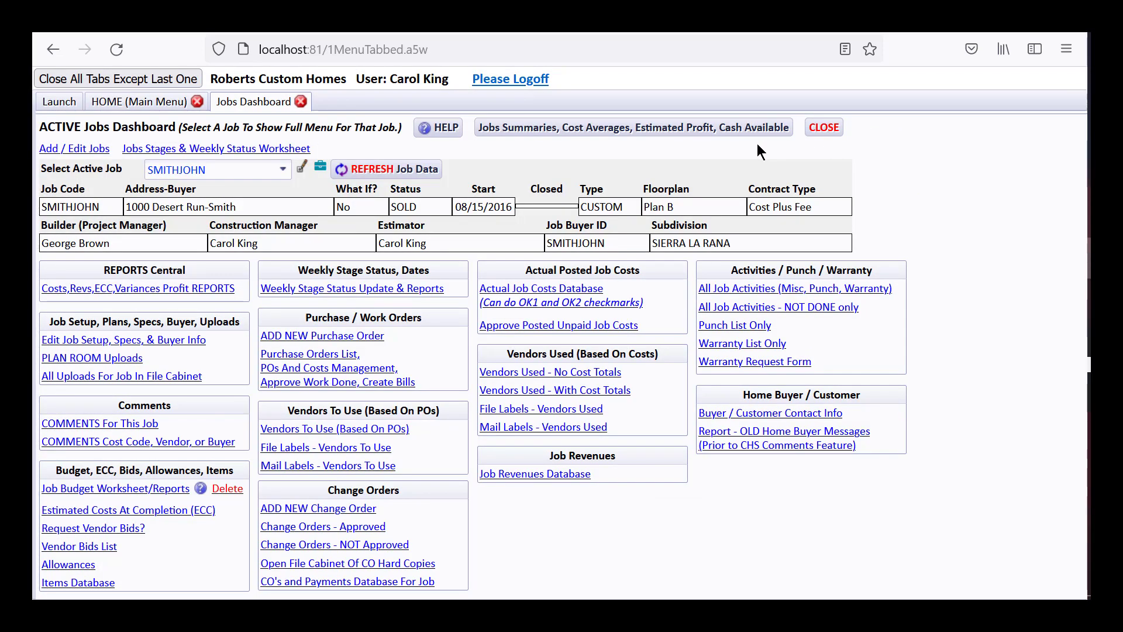
- Generate the SMITHJOHN buyer's online invitation, check its login table, and close it
click(162, 340)
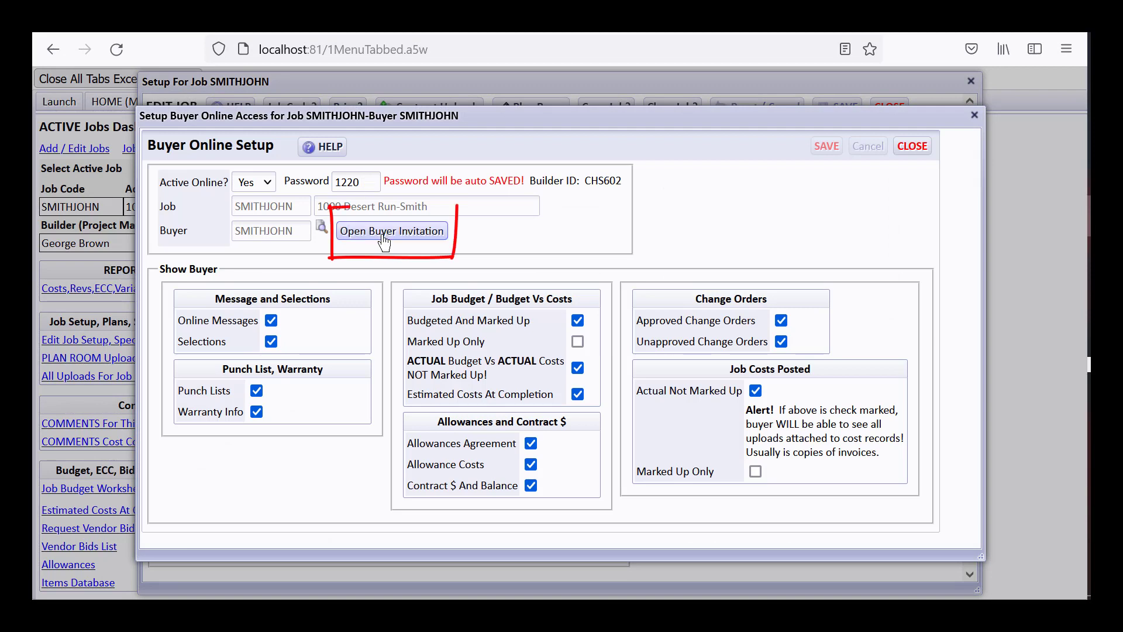
click(384, 237)
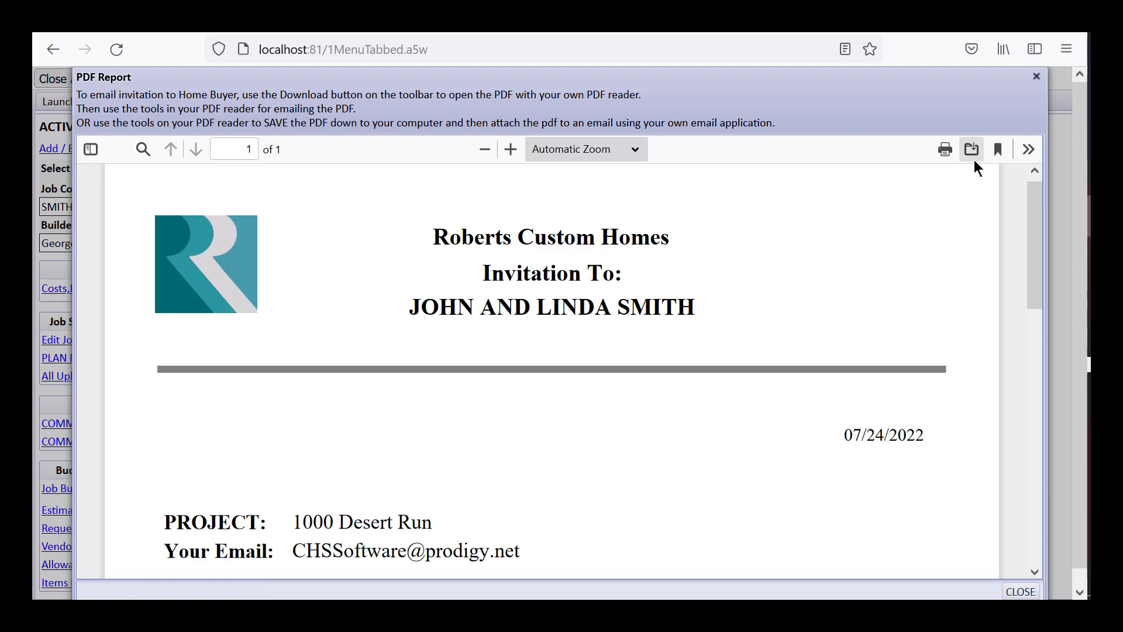
drag(1034, 283, 1033, 383)
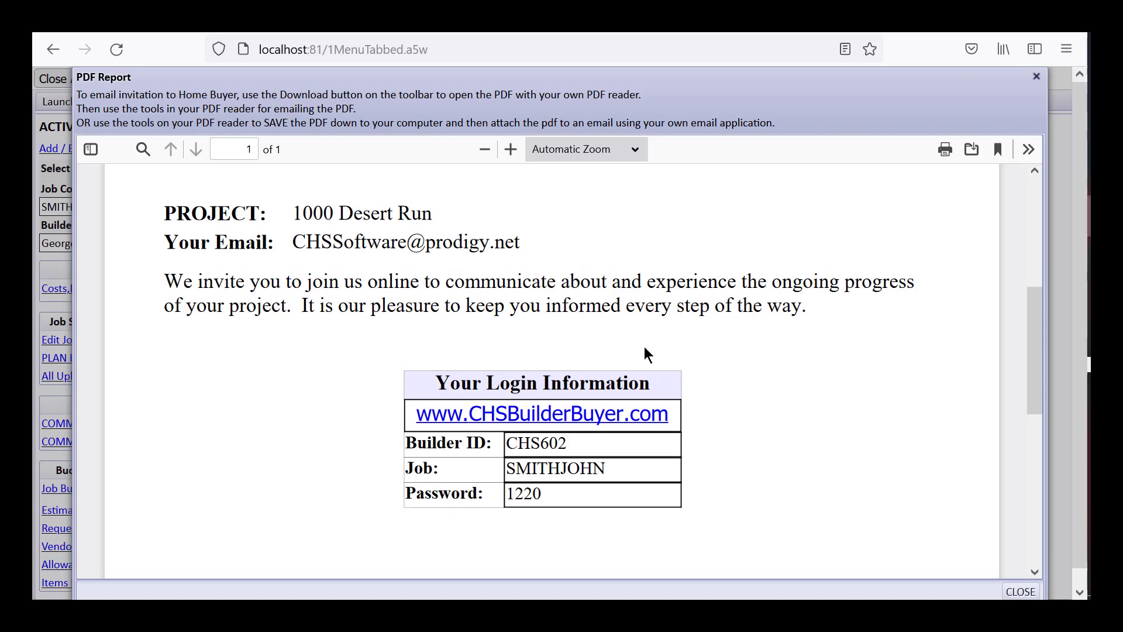
click(1020, 592)
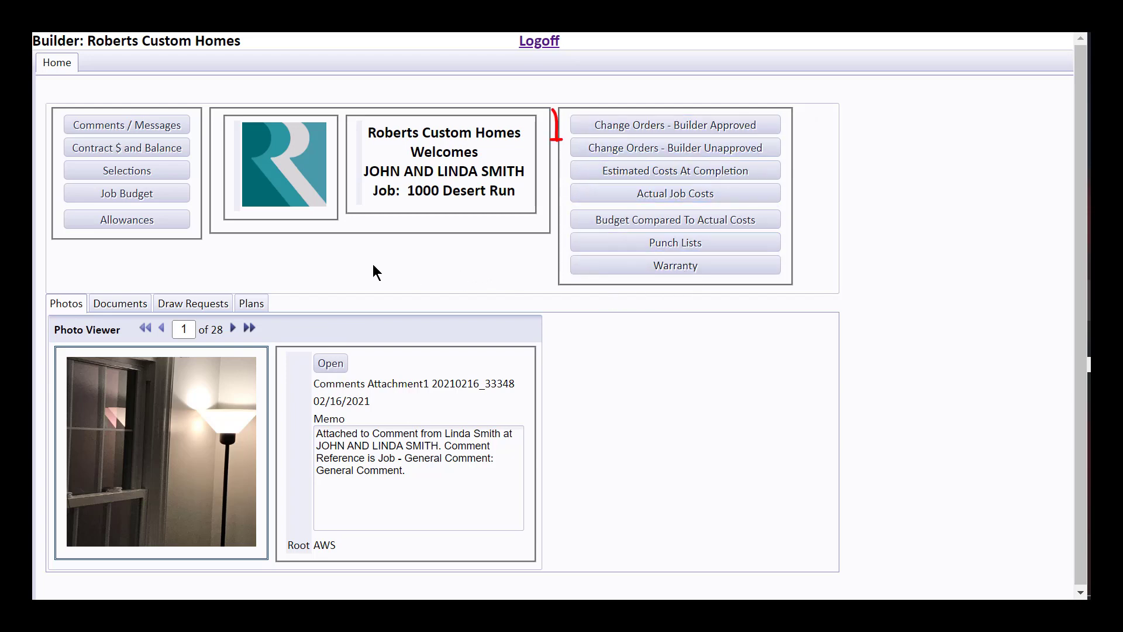
- Open SMITHJOHN-17 from the buyer portal's Builder Approved change orders list
click(656, 132)
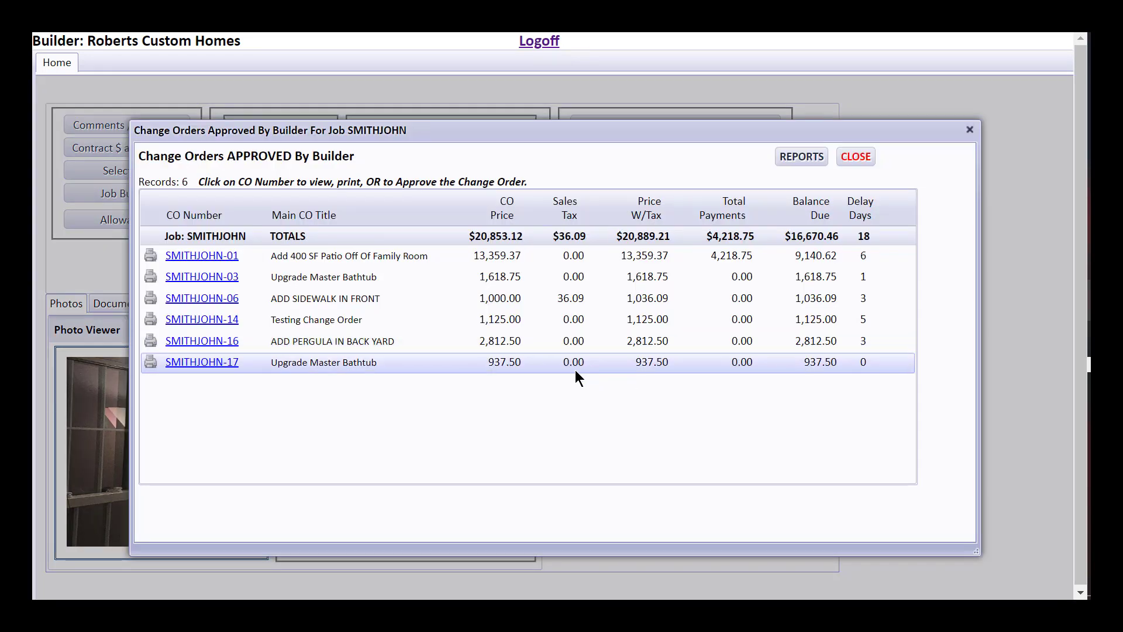
click(226, 364)
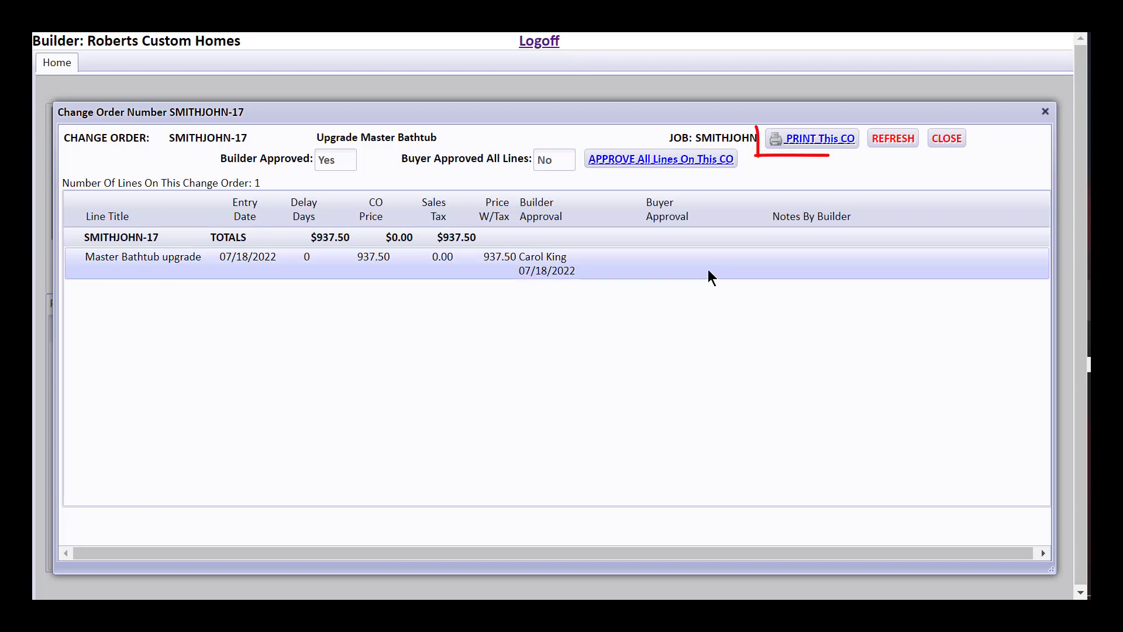
click(796, 146)
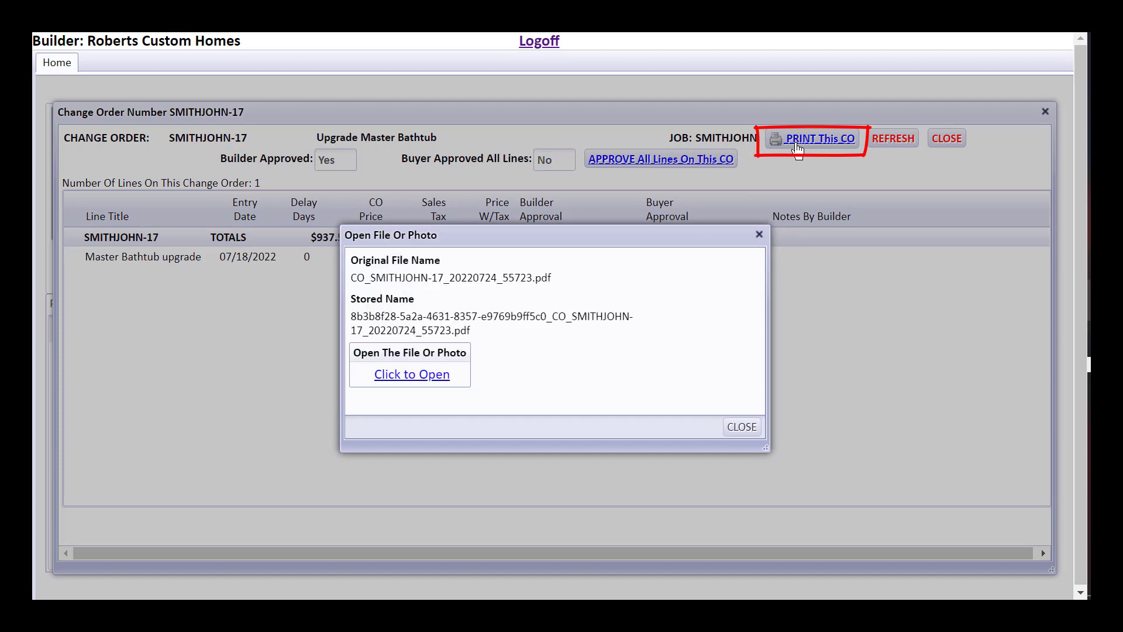
click(445, 376)
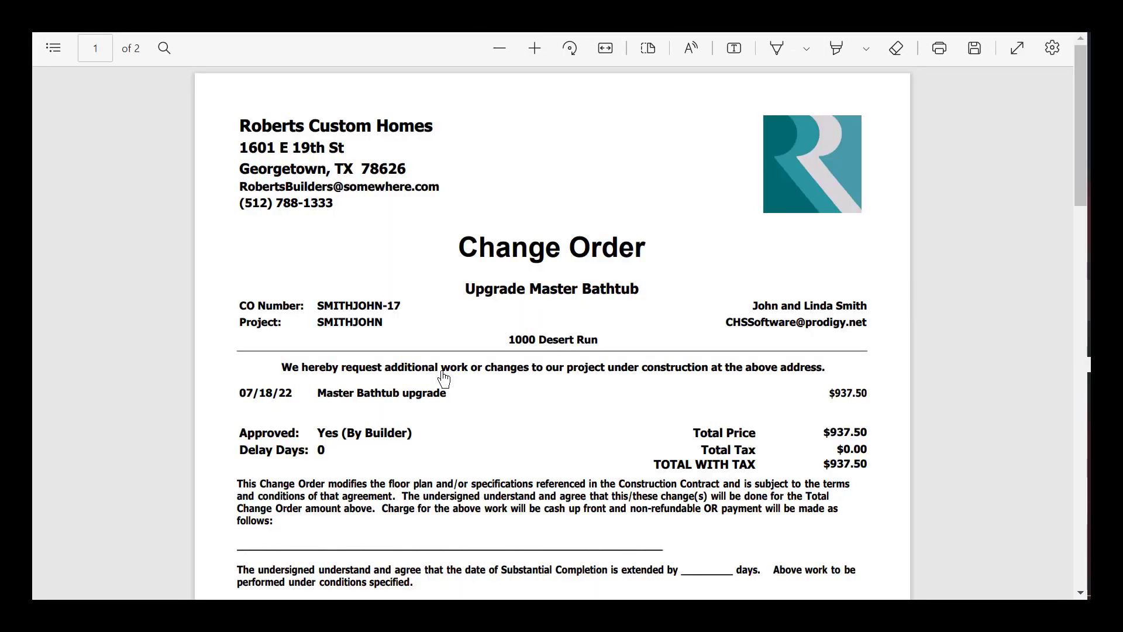
drag(1077, 173, 1062, 132)
key(ctrl+w)
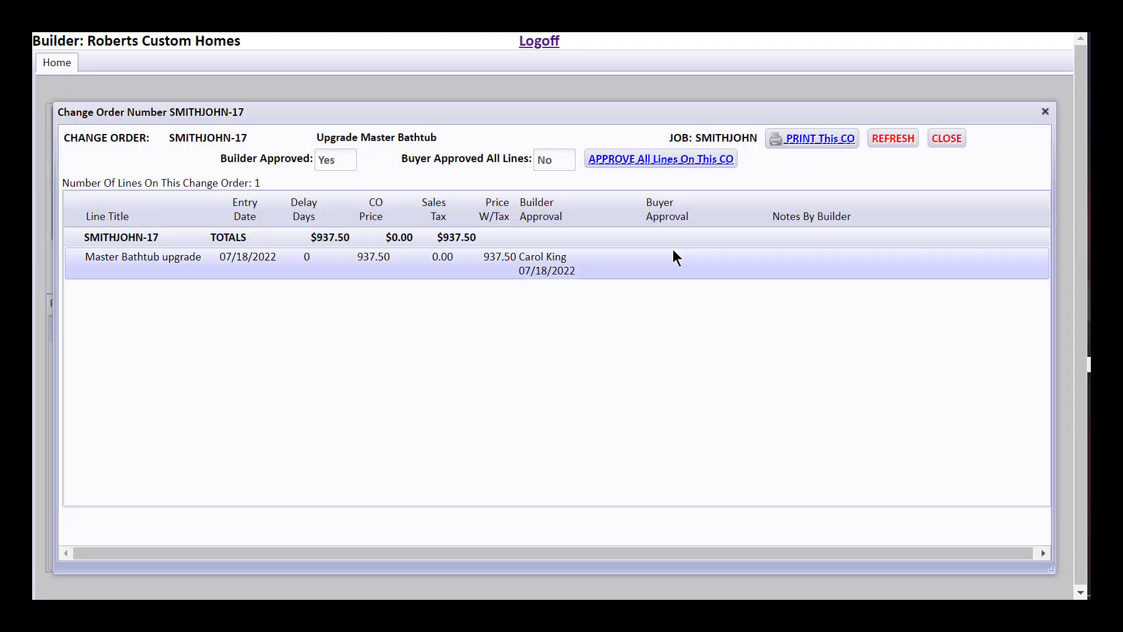
- Approve all SMITHJOHN-17 lines as the buyer with a drawn signature and the buyer's typed name
click(661, 167)
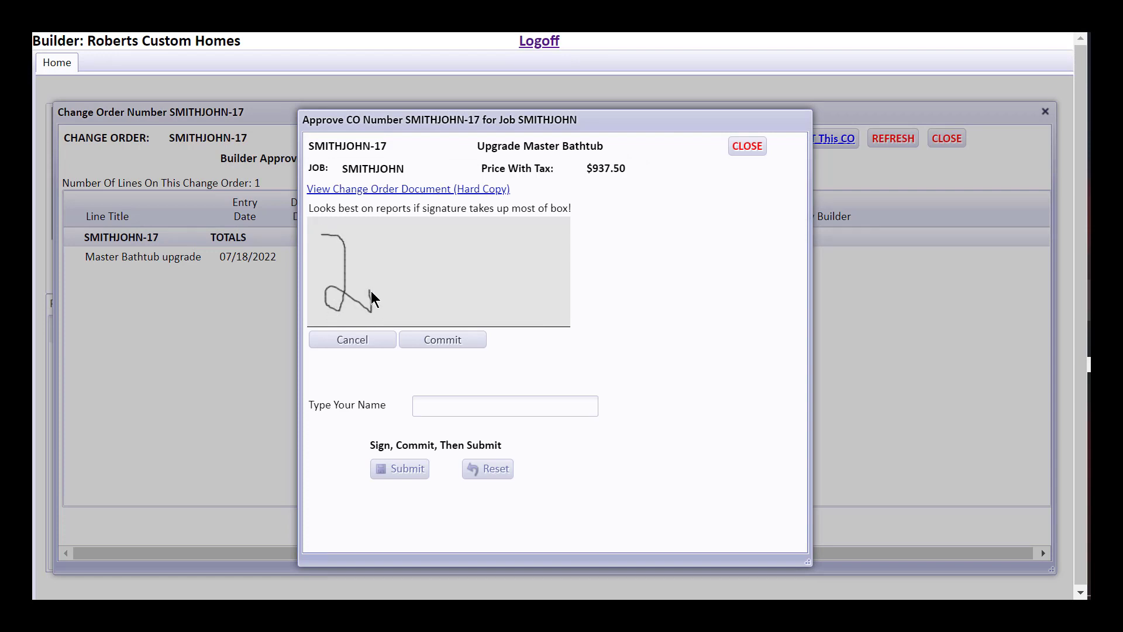
drag(412, 302, 559, 291)
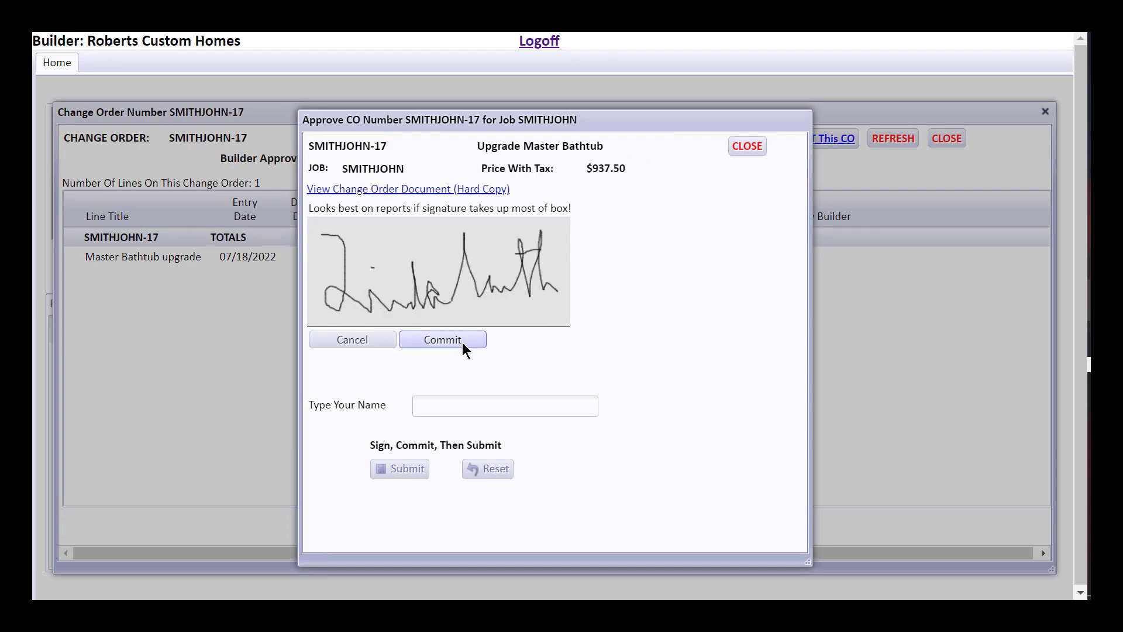
click(462, 341)
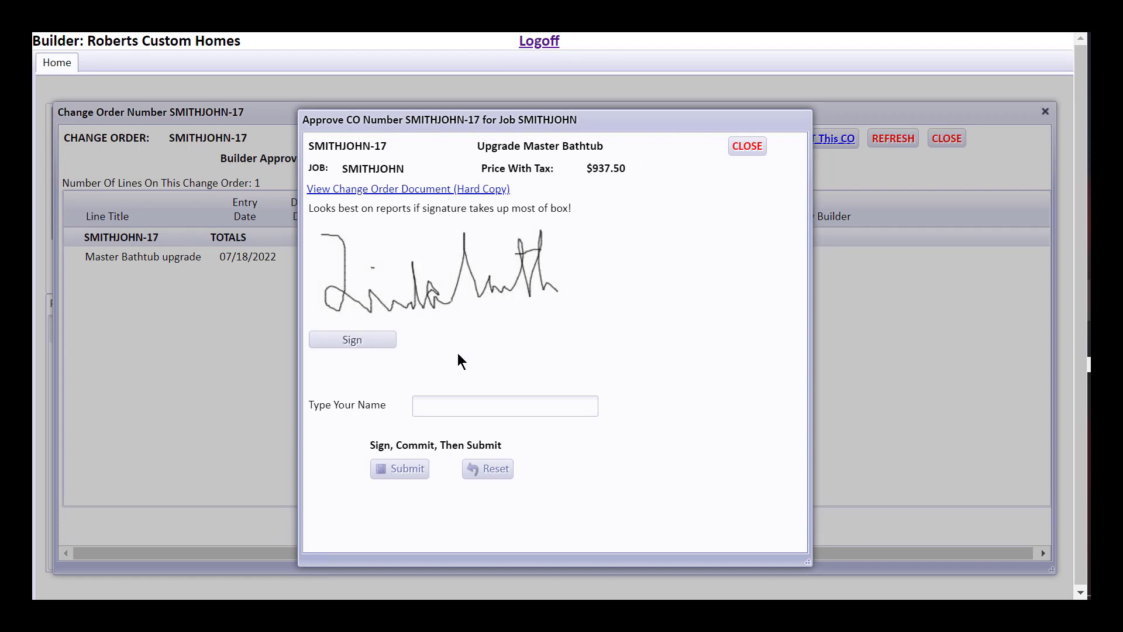
click(436, 408)
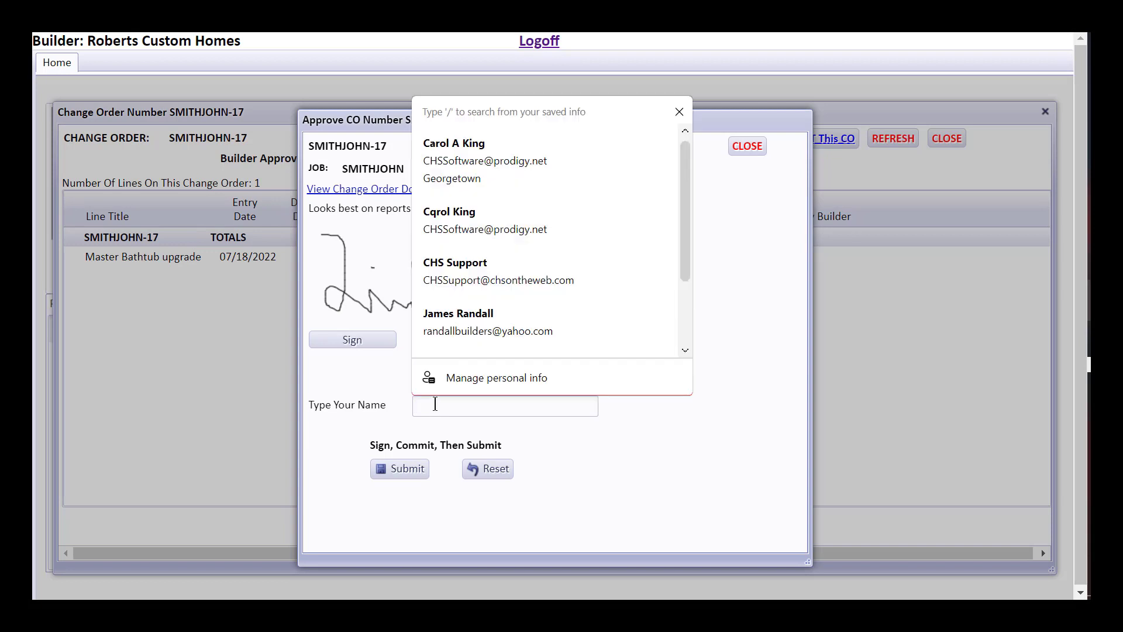
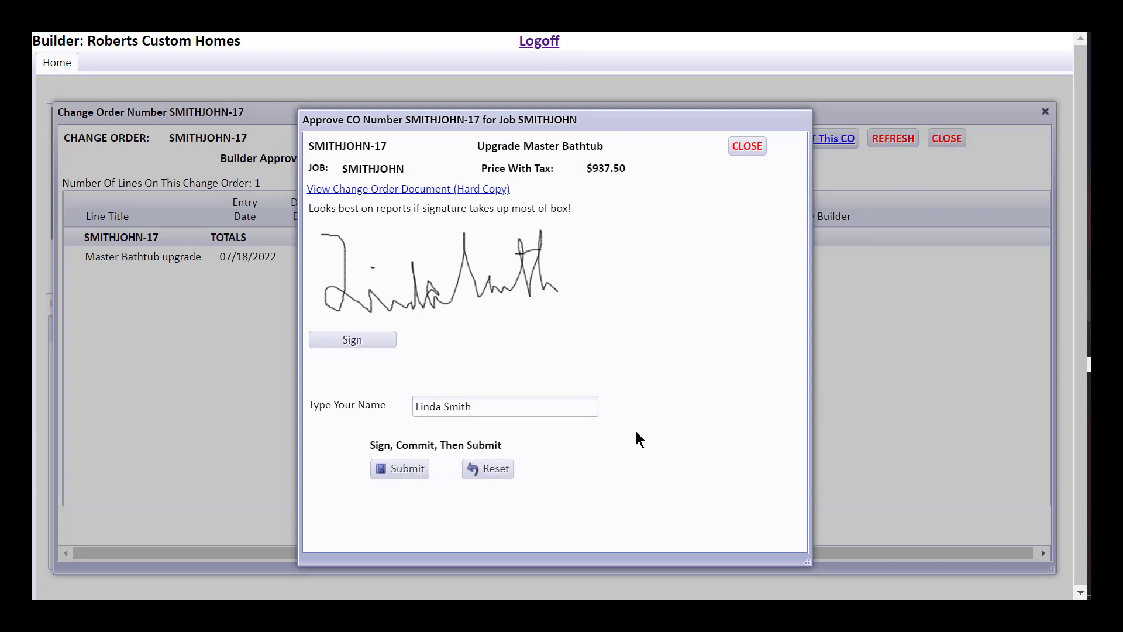
click(396, 473)
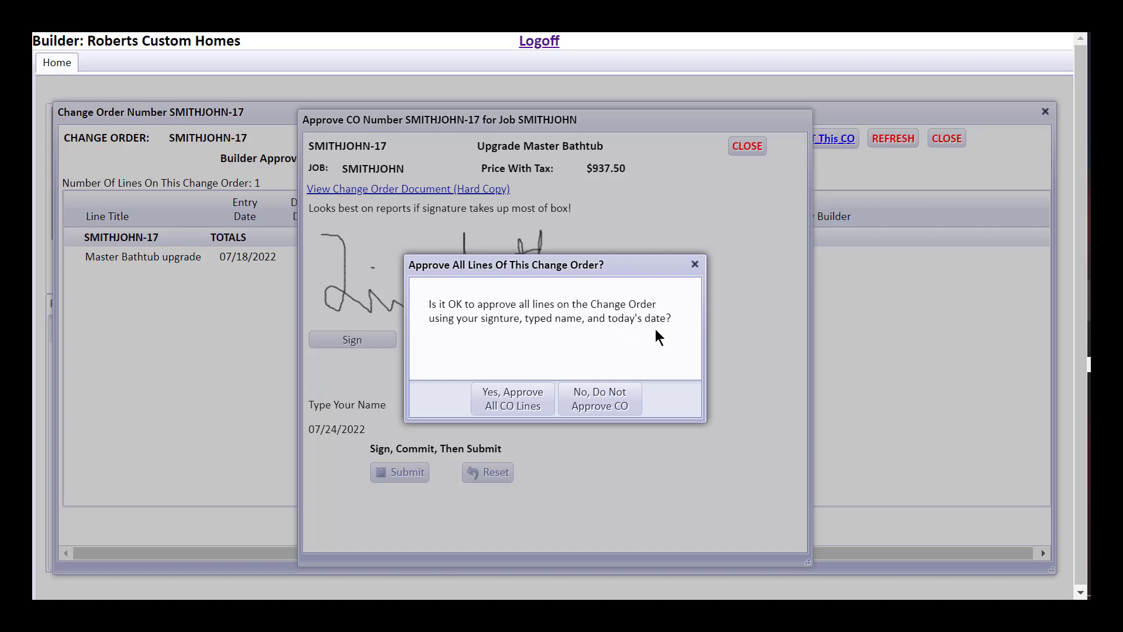
click(525, 400)
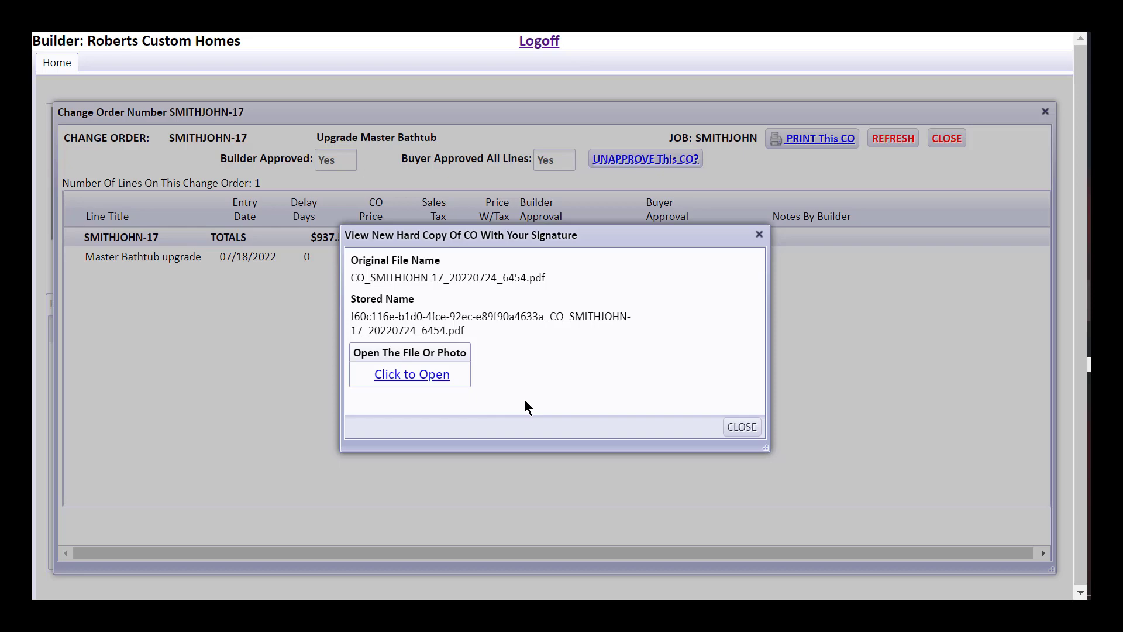
- Check the signatures in CO_SMITHJOHN-17_20220724_6454.pdf, then close the hard copy notice
click(427, 380)
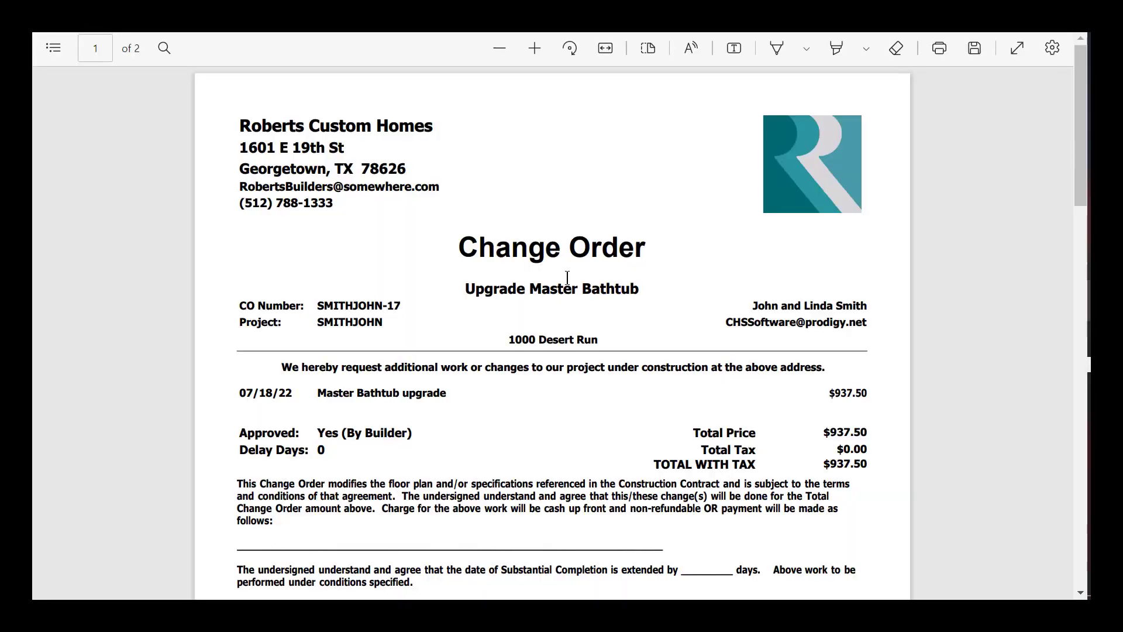
drag(1079, 168, 1071, 456)
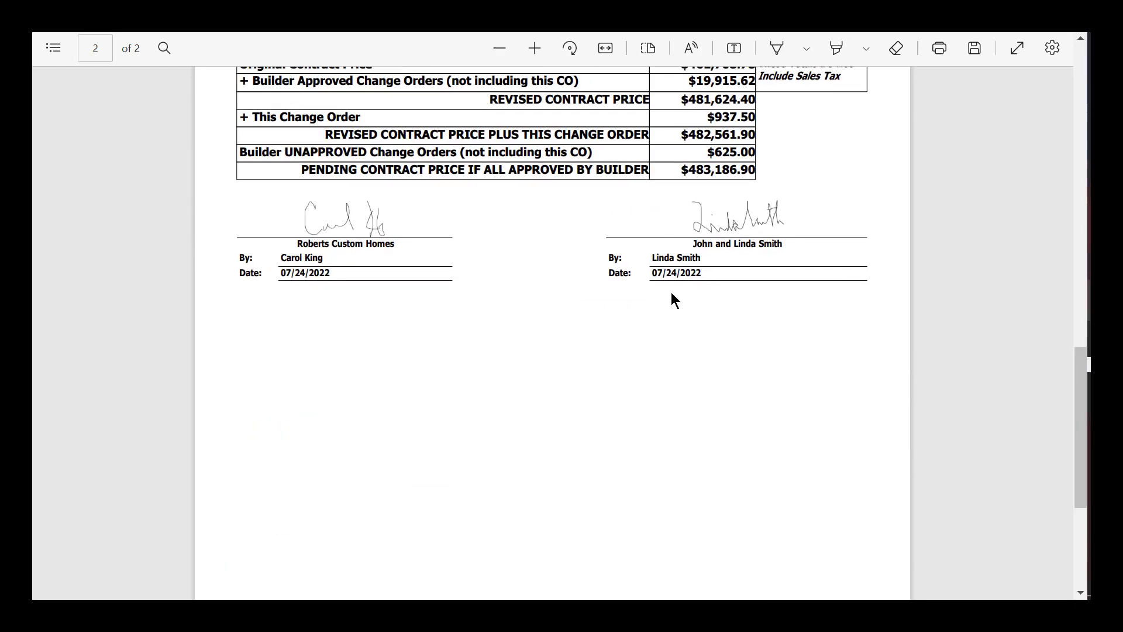
click(1080, 132)
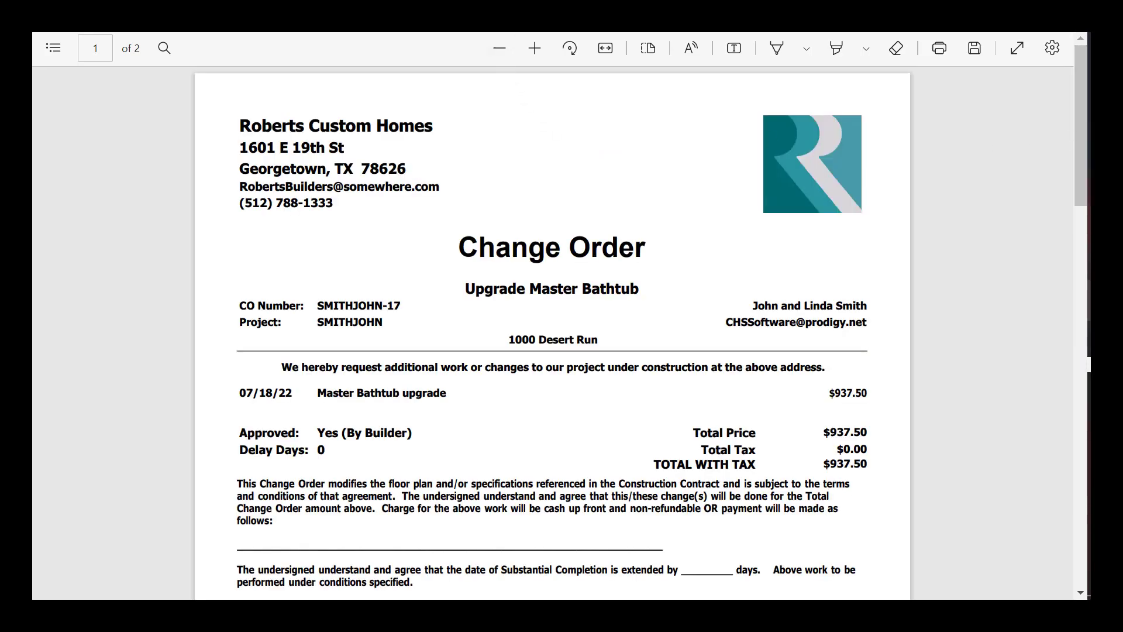
key(ctrl+w)
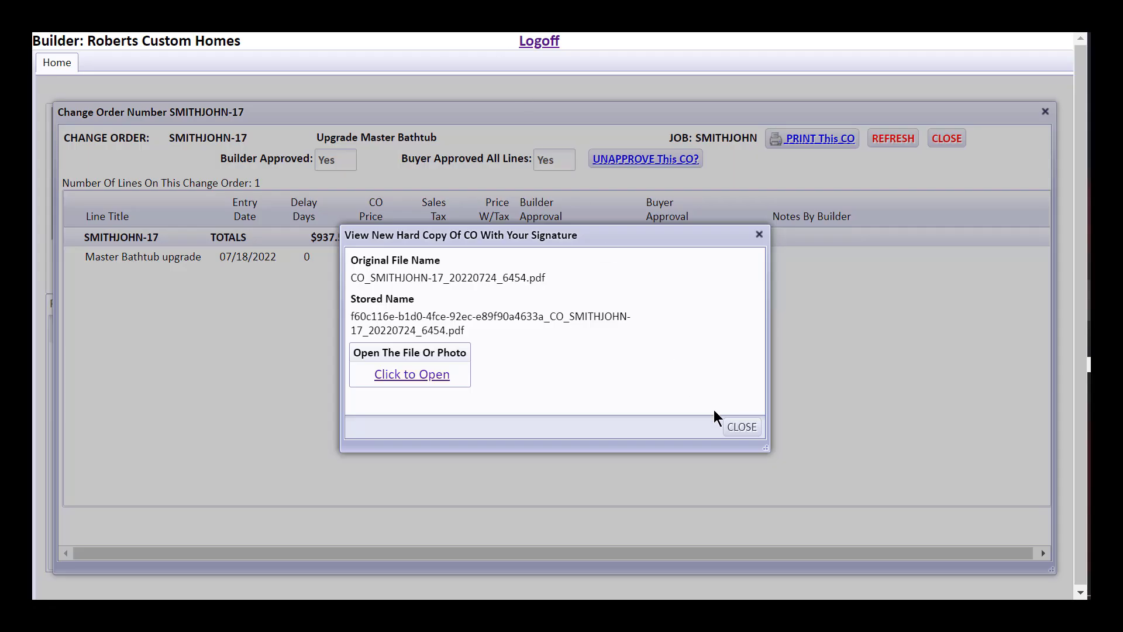
click(742, 427)
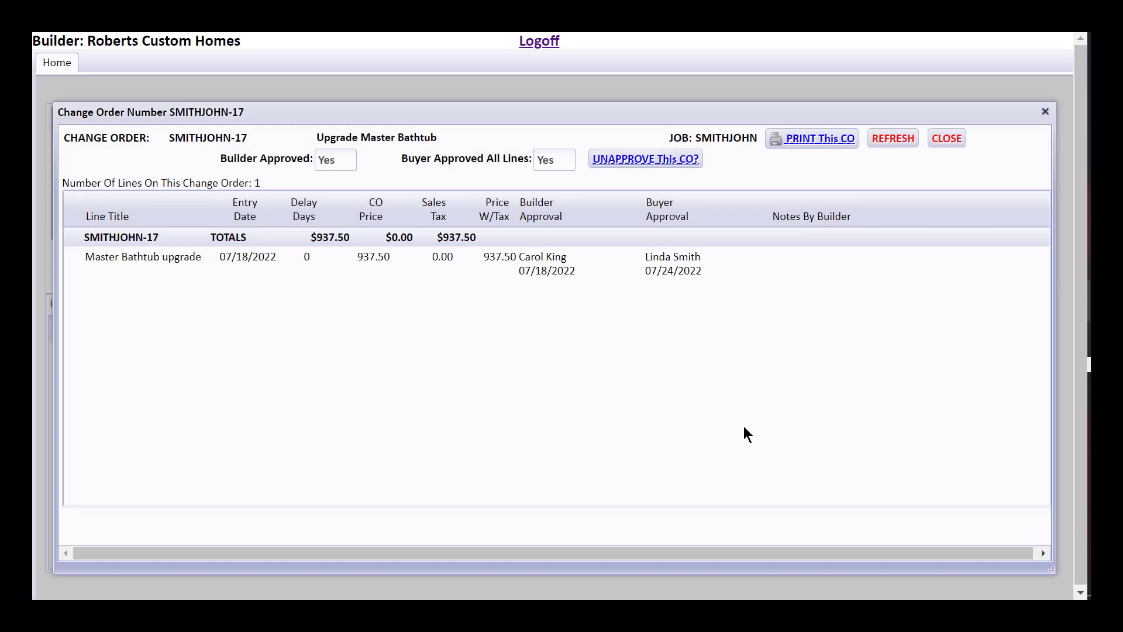
- Try to unapprove SMITHJOHN-17 as the buyer and acknowledge only the builder can remove approval
click(658, 167)
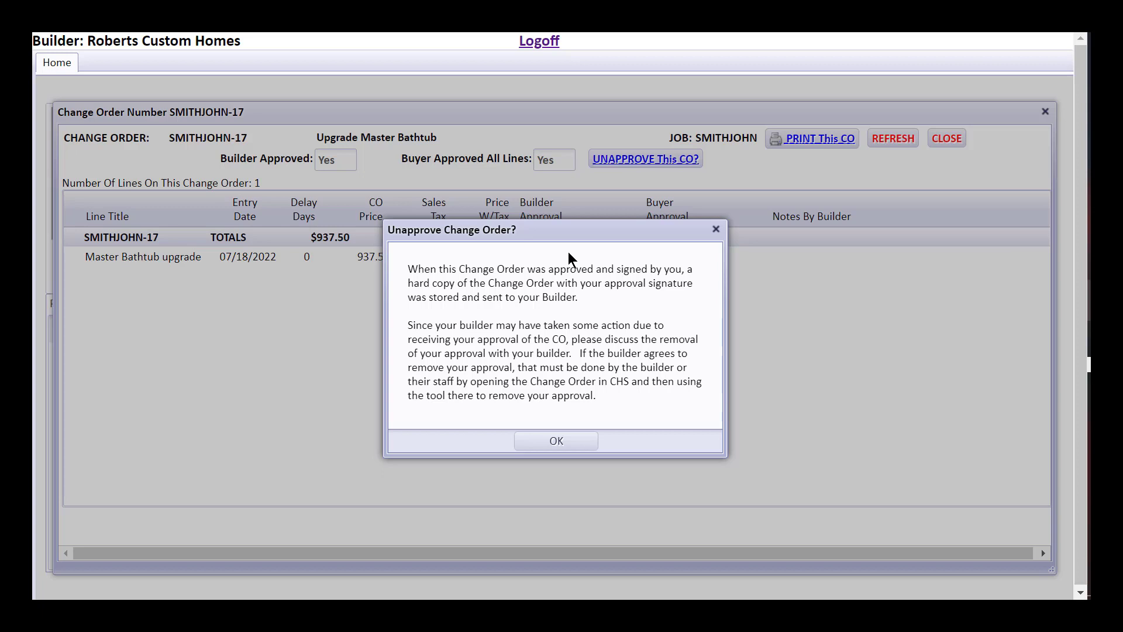
click(590, 445)
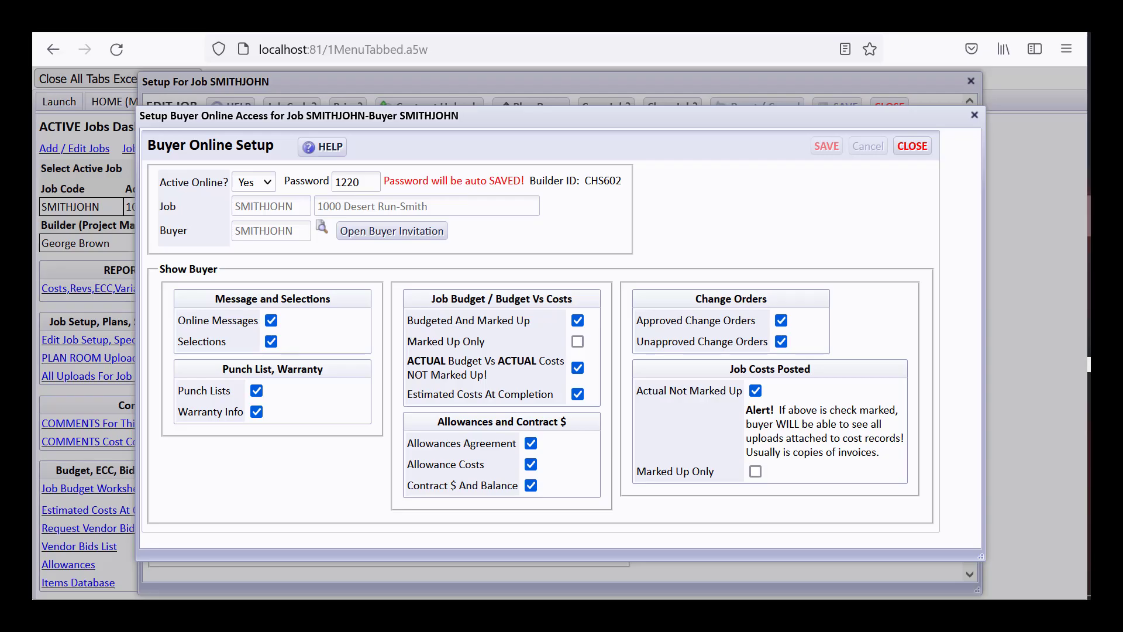
- Close Buyer Online Setup and open SMITHJOHN-17 from the job's approved change orders list
click(912, 145)
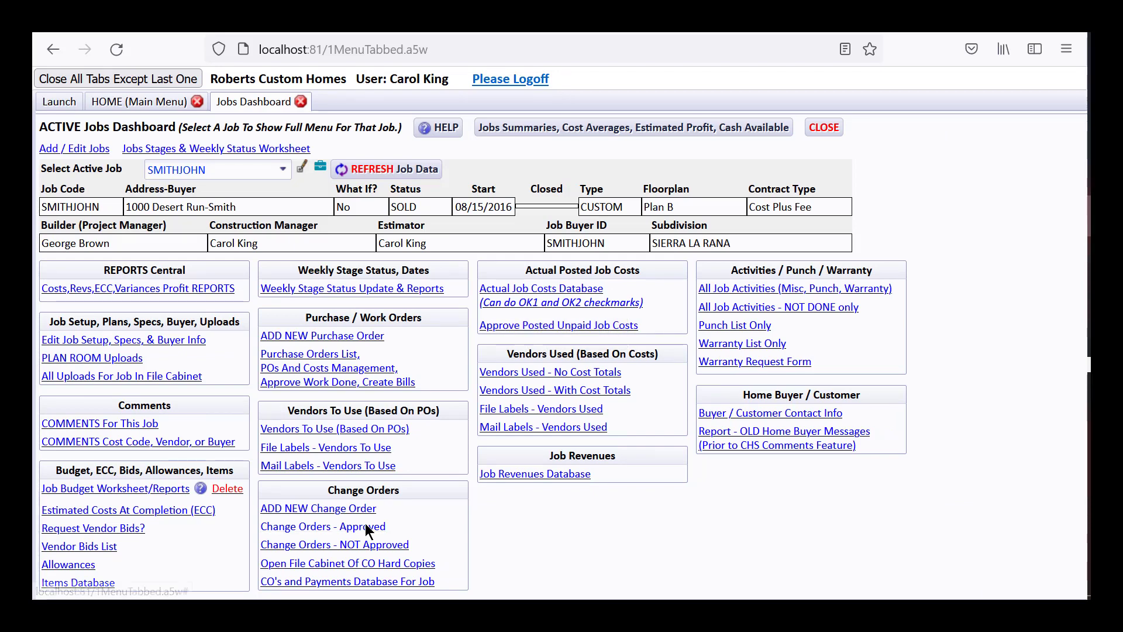
click(365, 528)
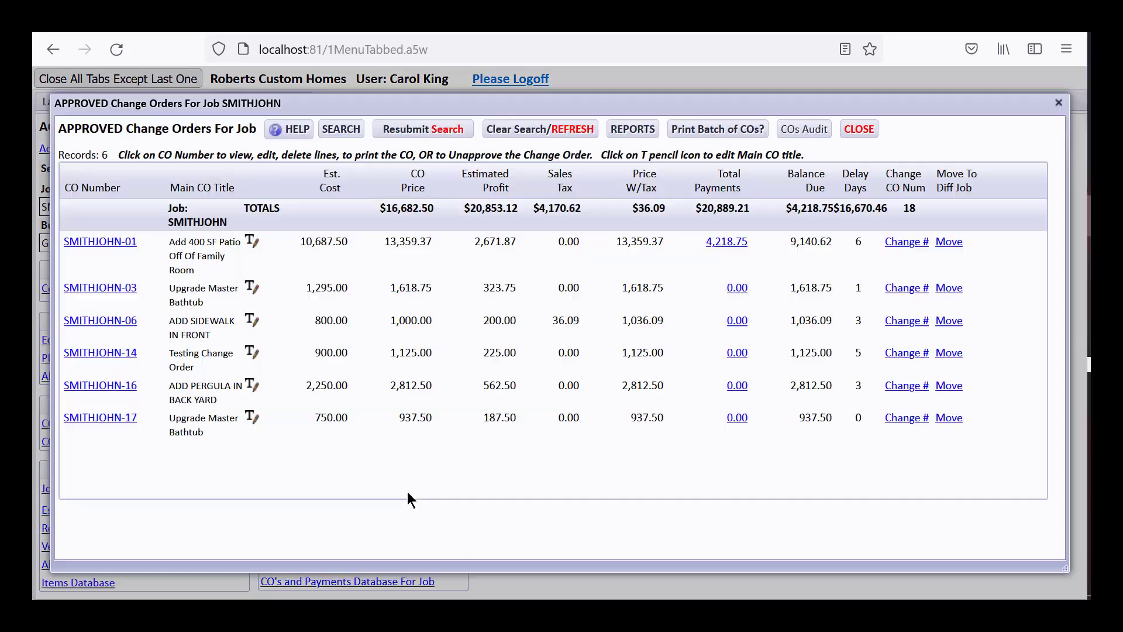
click(118, 413)
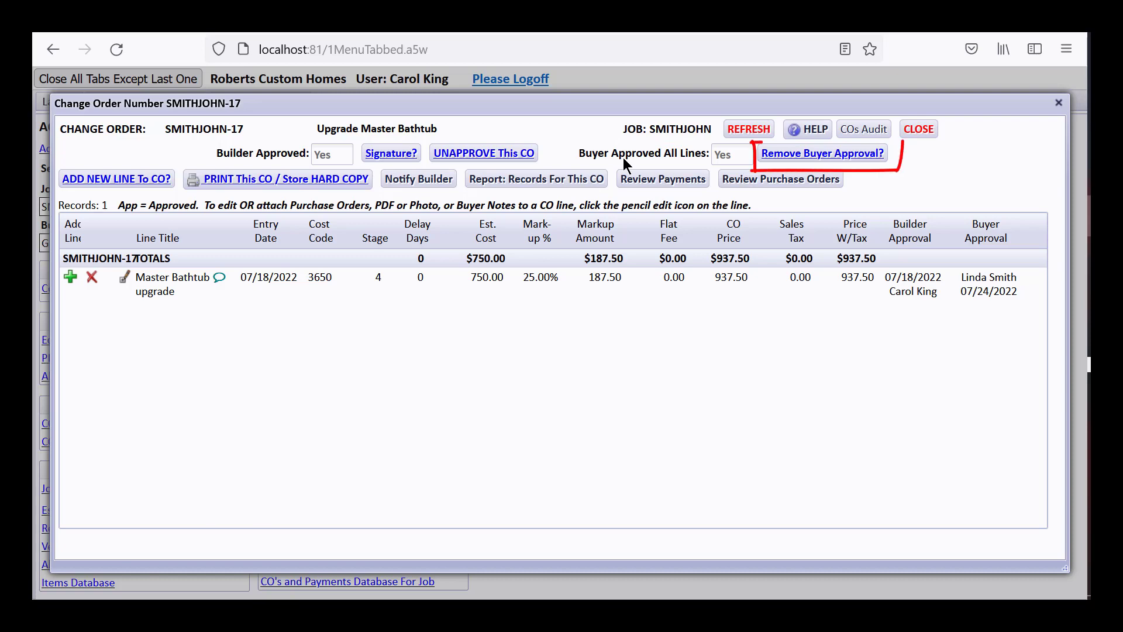
click(805, 156)
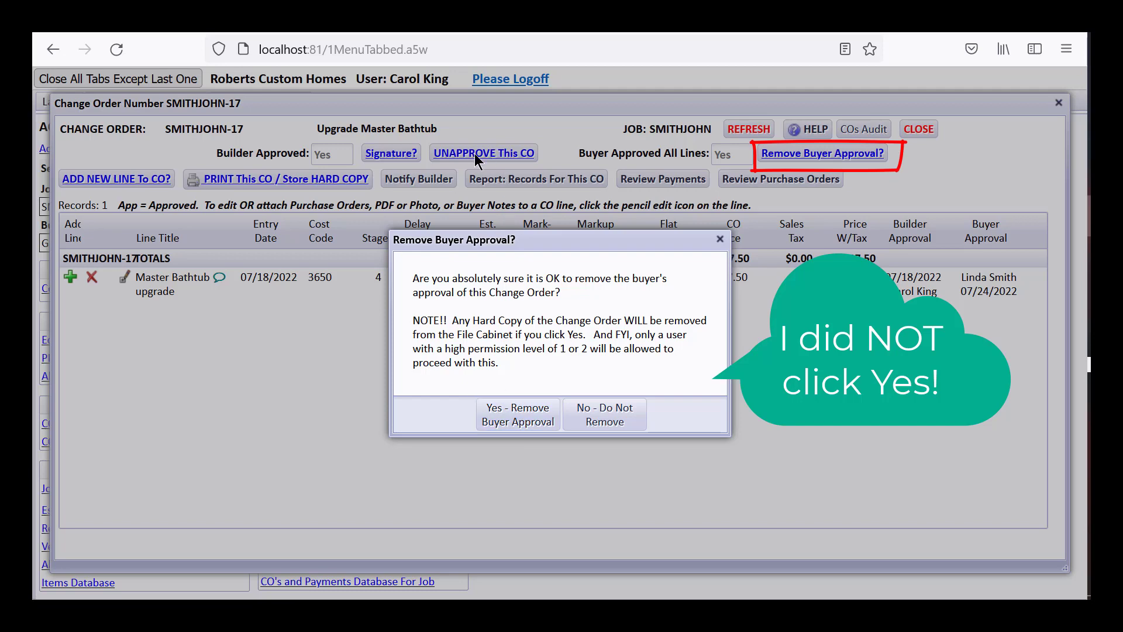
click(609, 410)
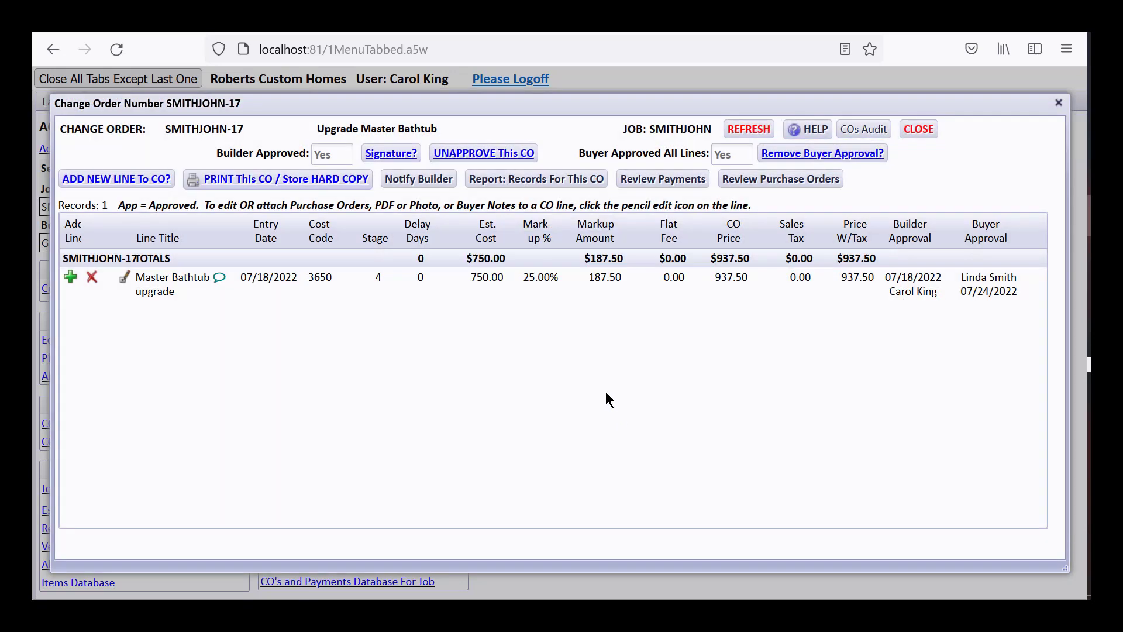
click(507, 154)
click(521, 379)
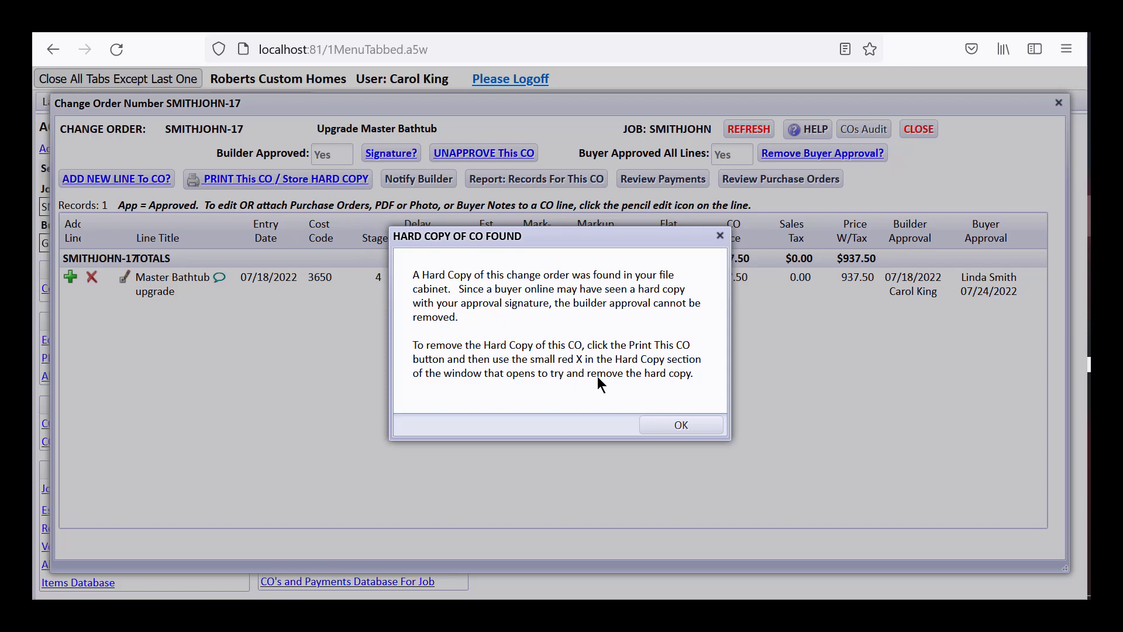
click(672, 423)
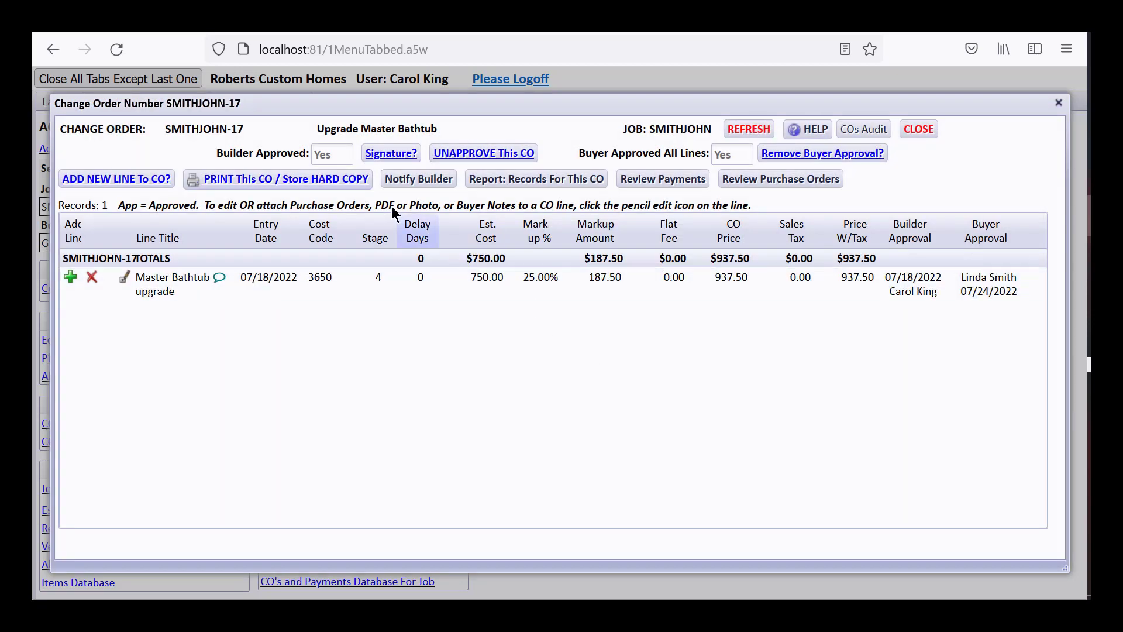
click(321, 179)
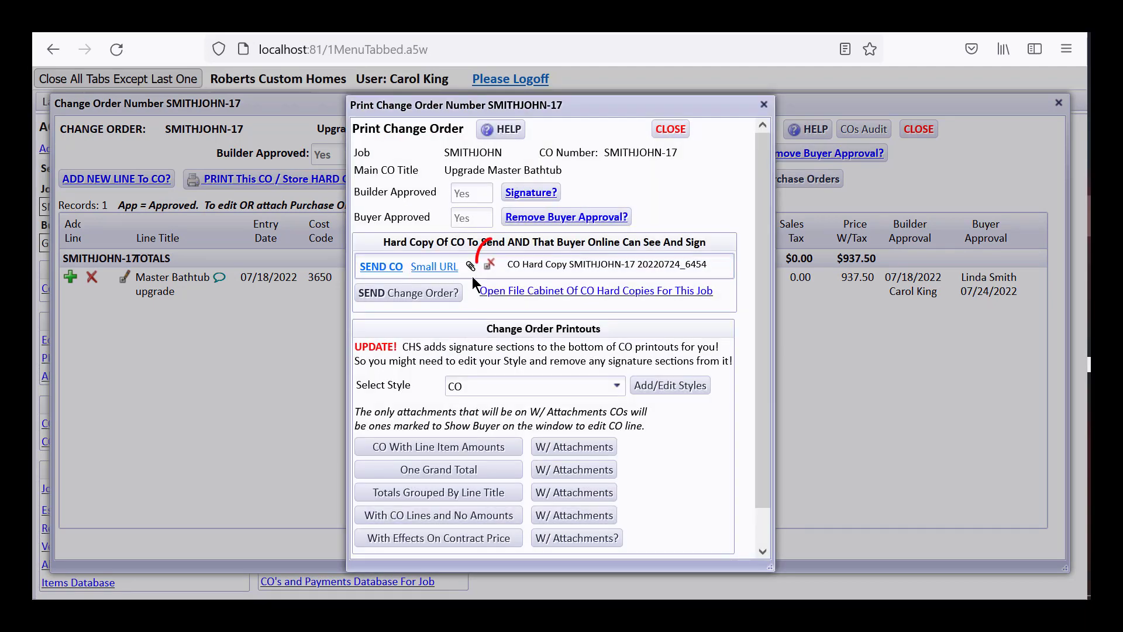
click(489, 267)
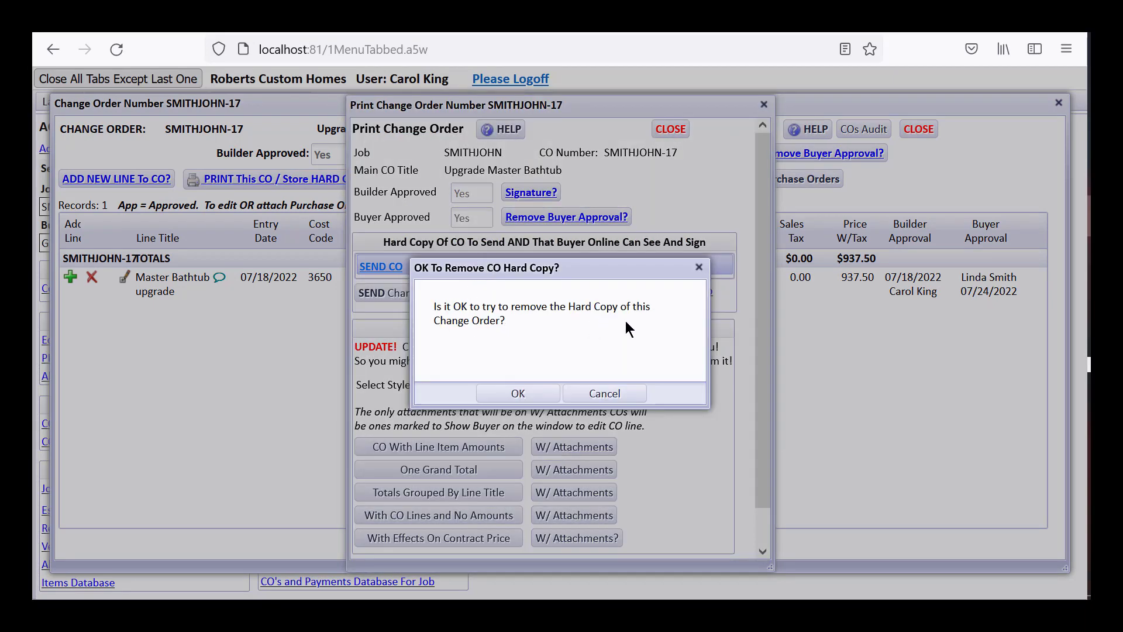
click(516, 393)
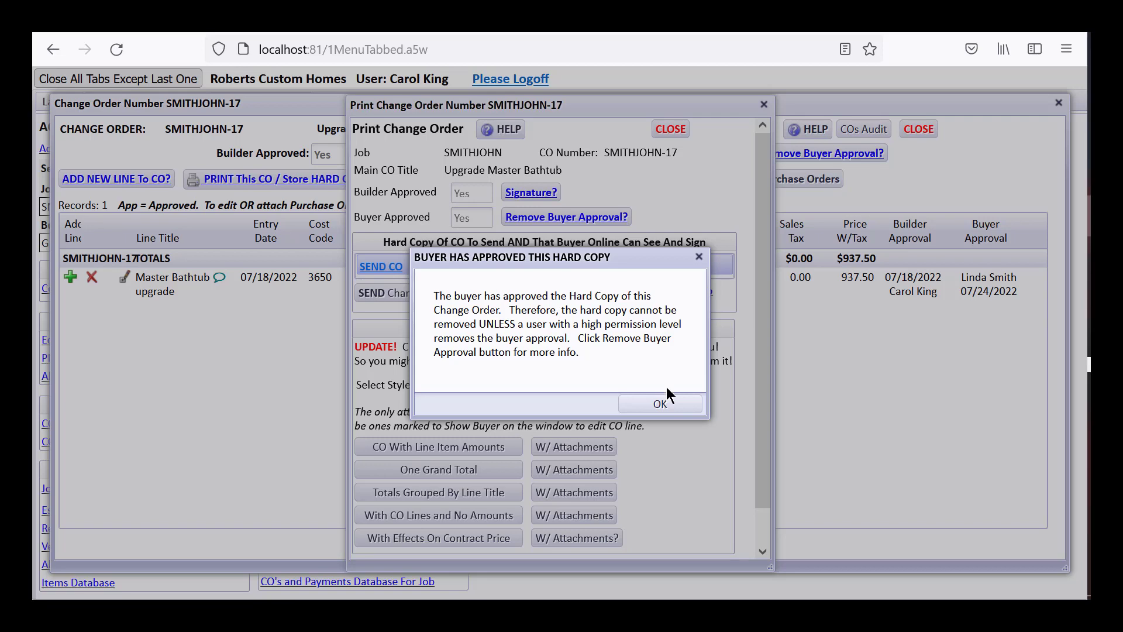
click(660, 404)
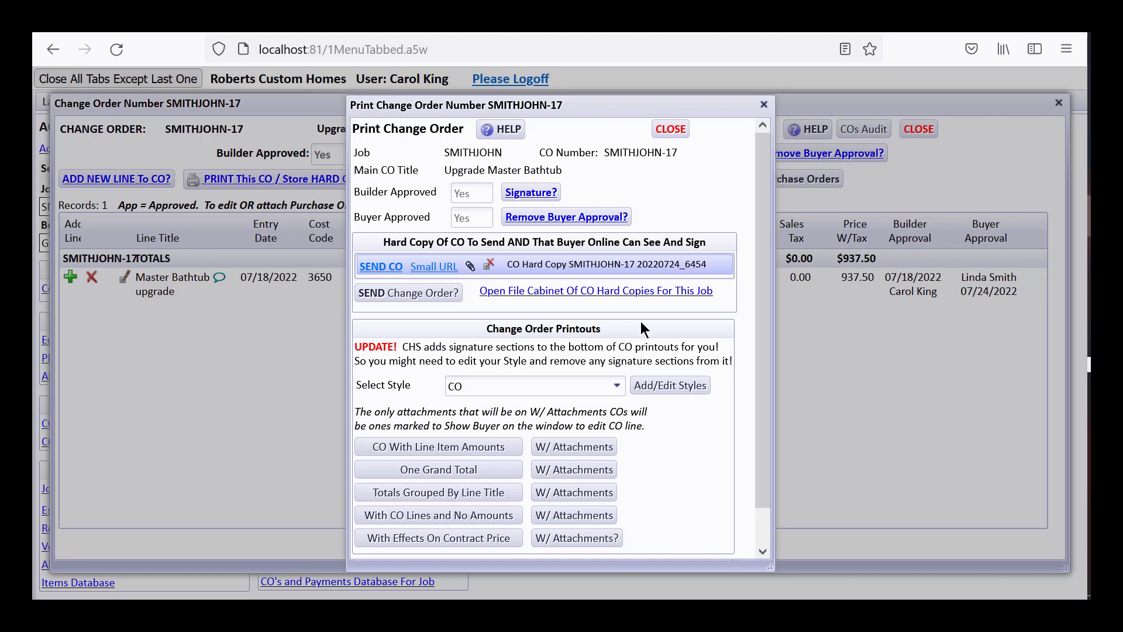
click(670, 128)
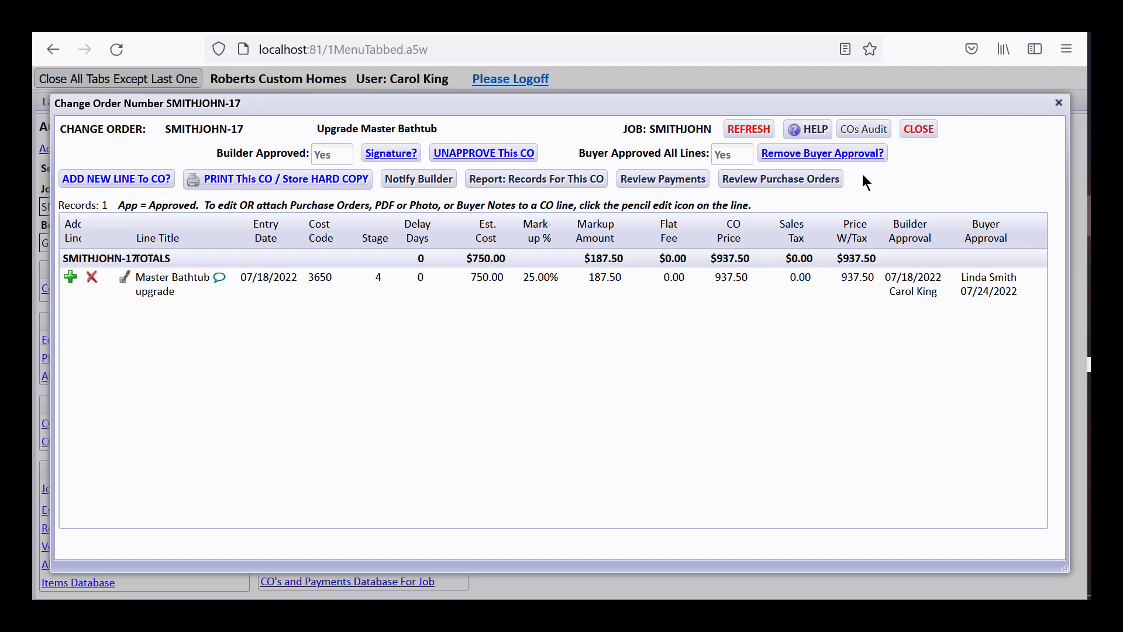
click(98, 290)
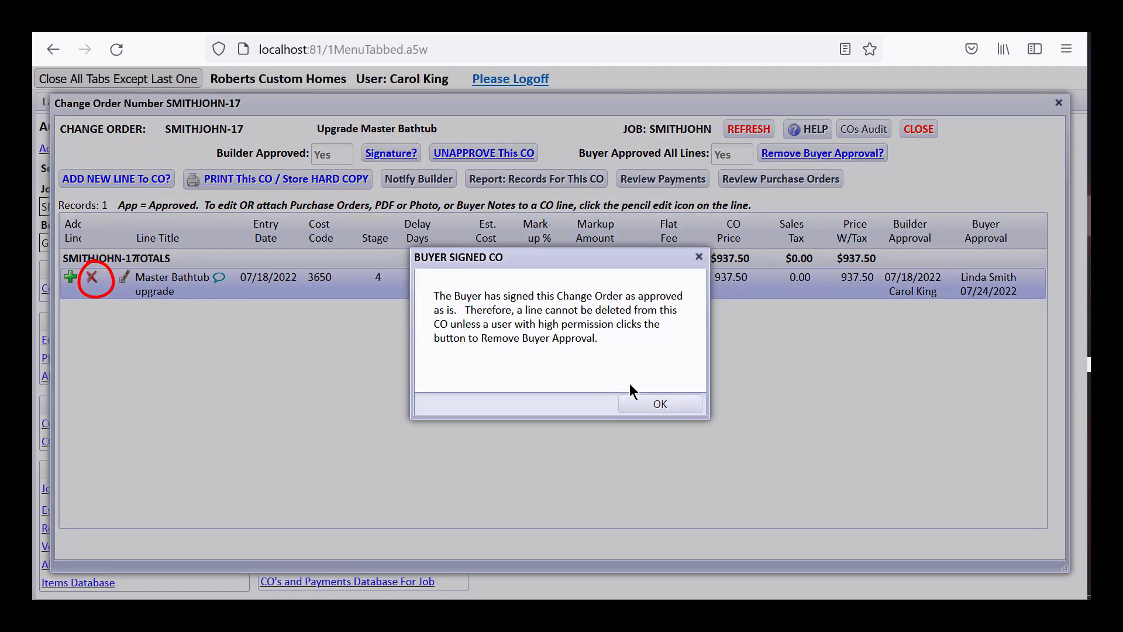
click(660, 405)
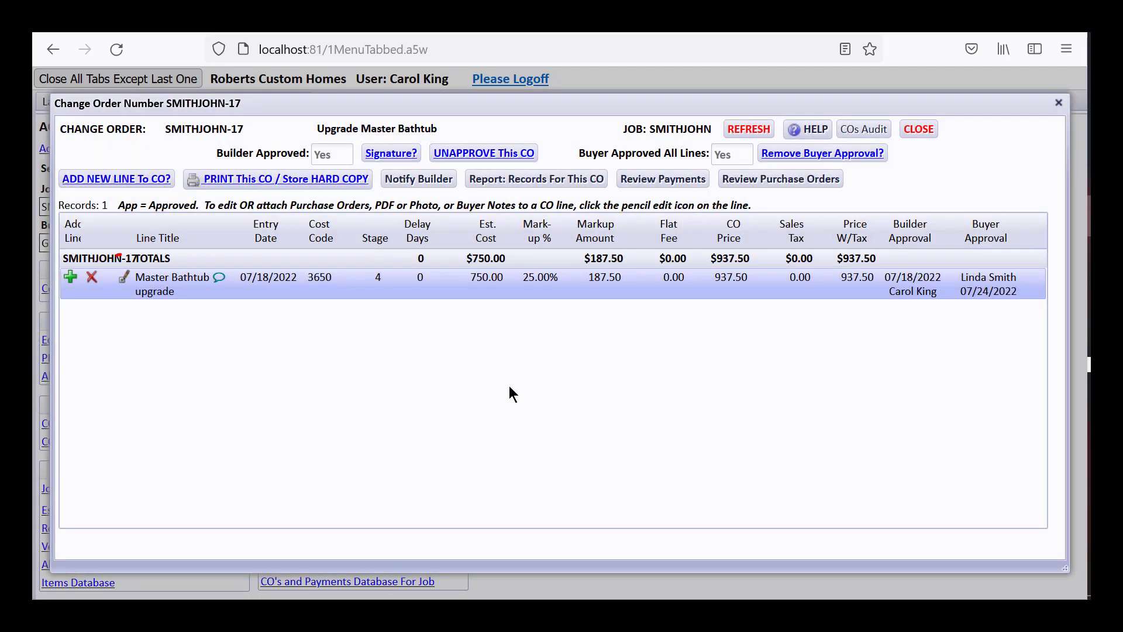
click(123, 283)
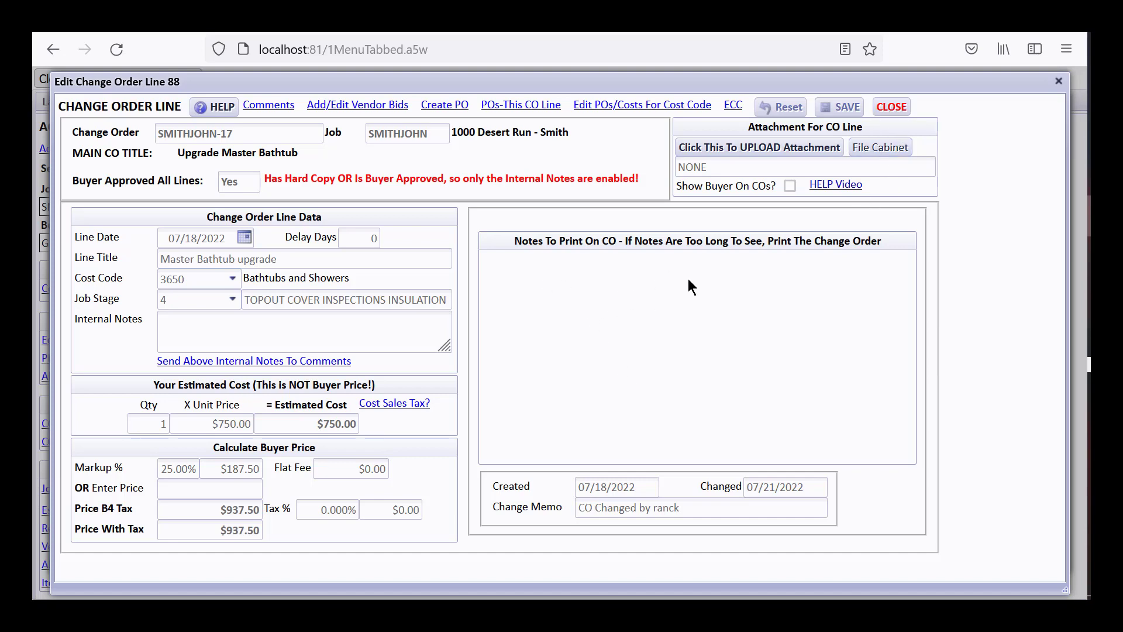
click(892, 107)
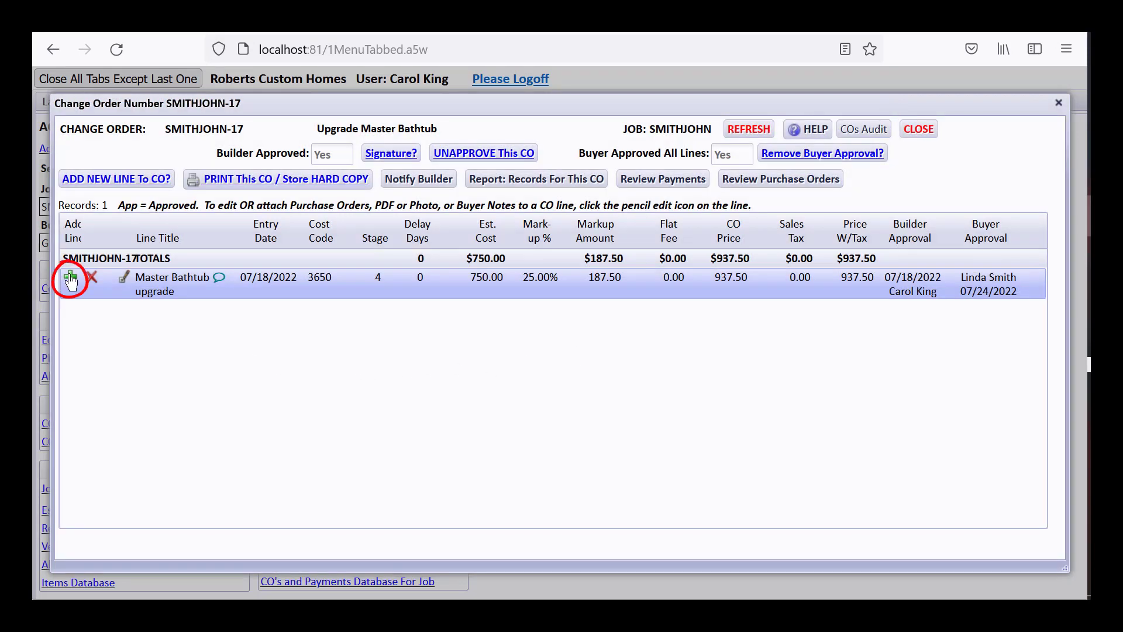
click(70, 279)
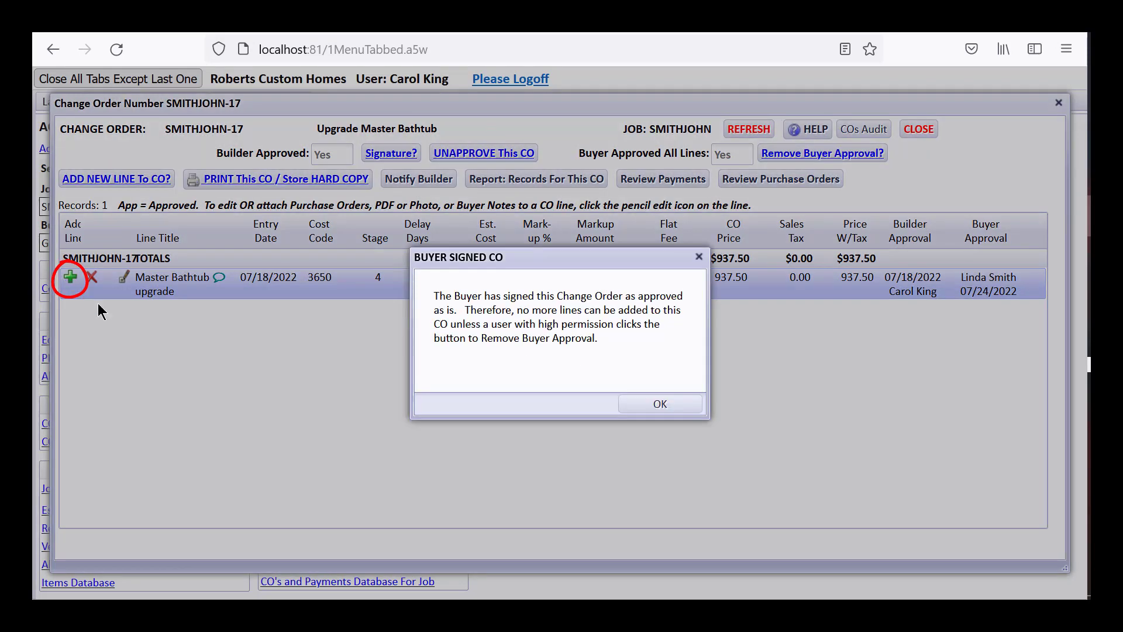
click(660, 404)
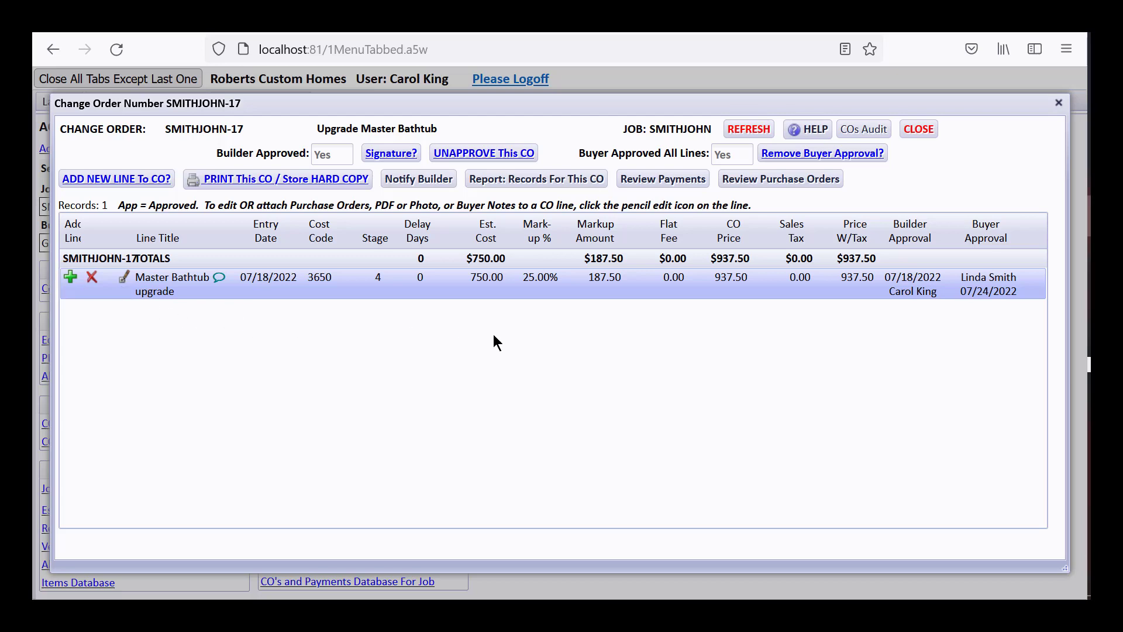
- Close SMITHJOHN-17 and confirm its title and number cannot be edited after the buyer signed
click(920, 130)
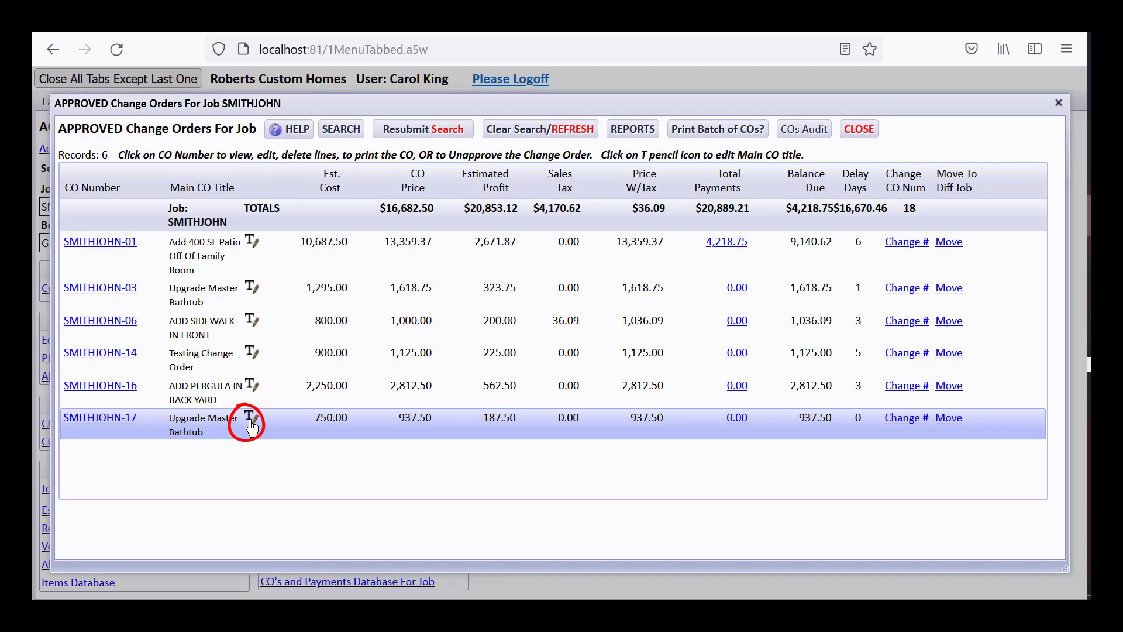
click(251, 420)
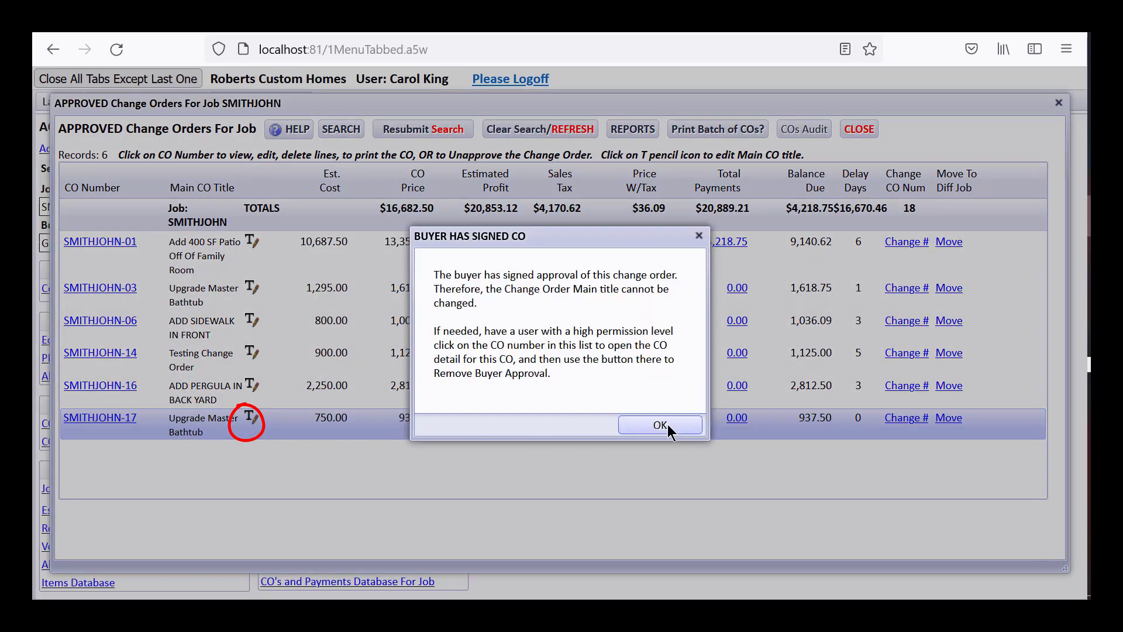
click(669, 423)
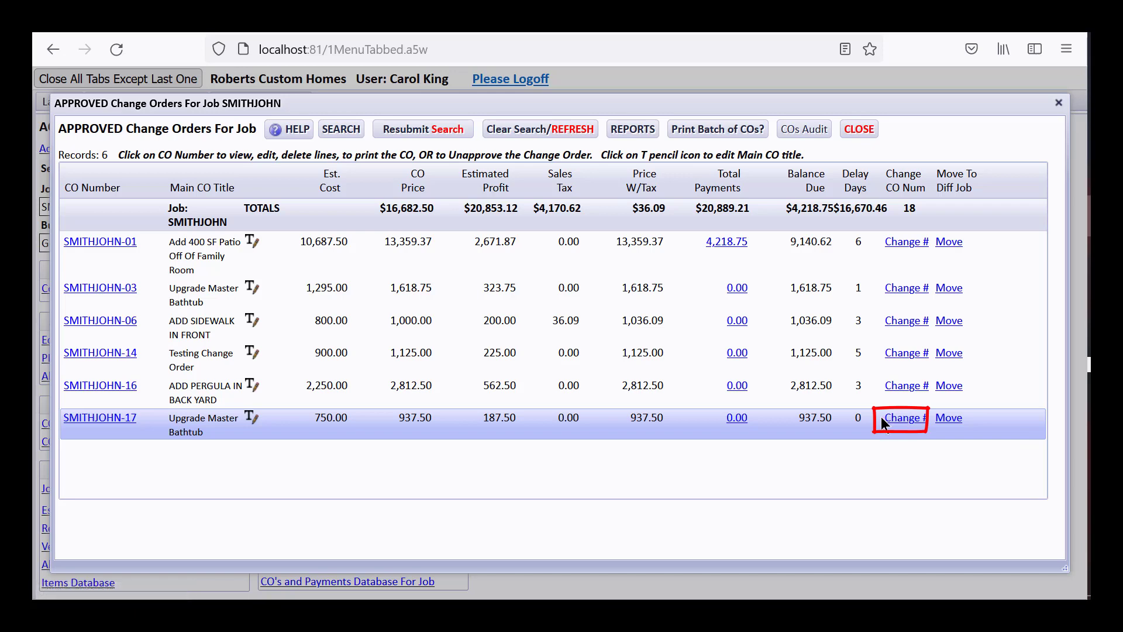
click(885, 419)
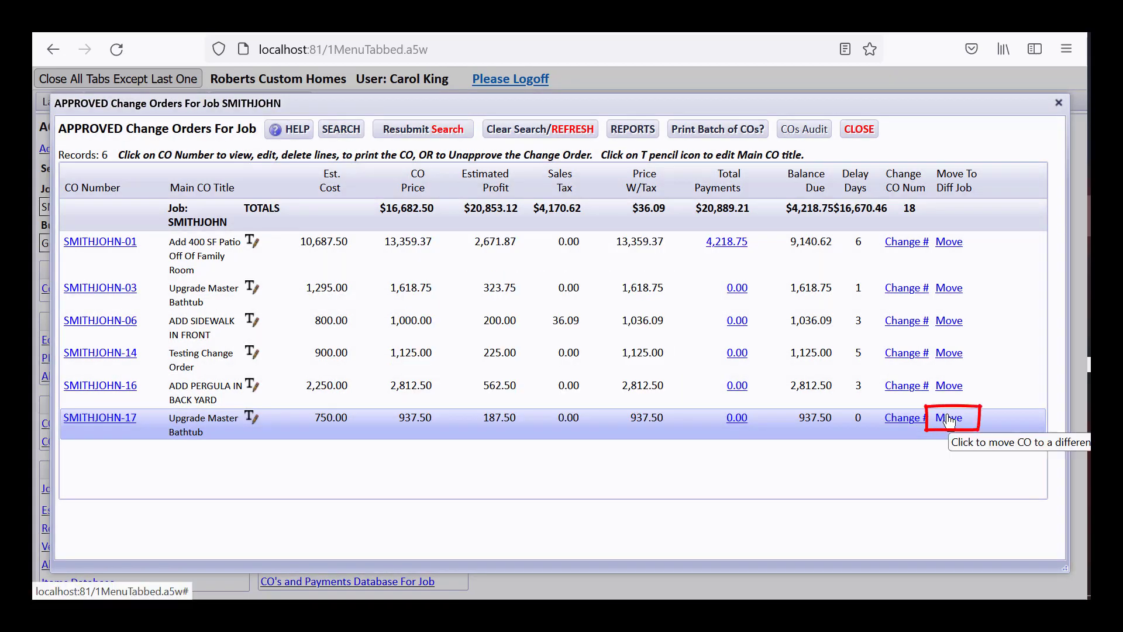